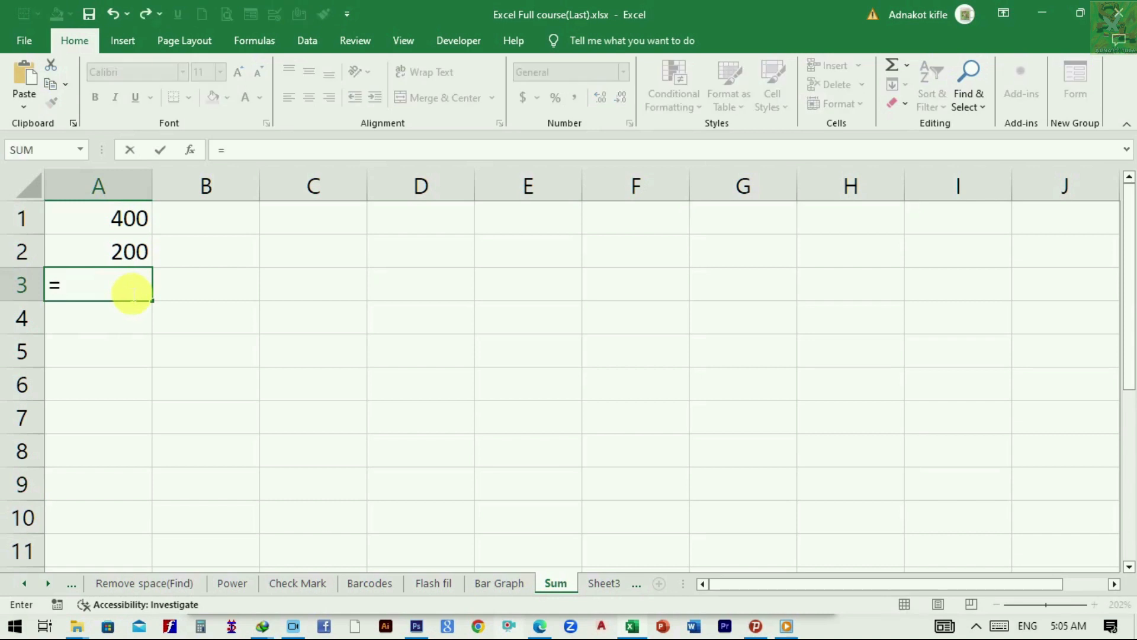
# - Enter the formula =sum(A1:A2) in cell A3 to add the two numbers as a range
pyautogui.write('um')
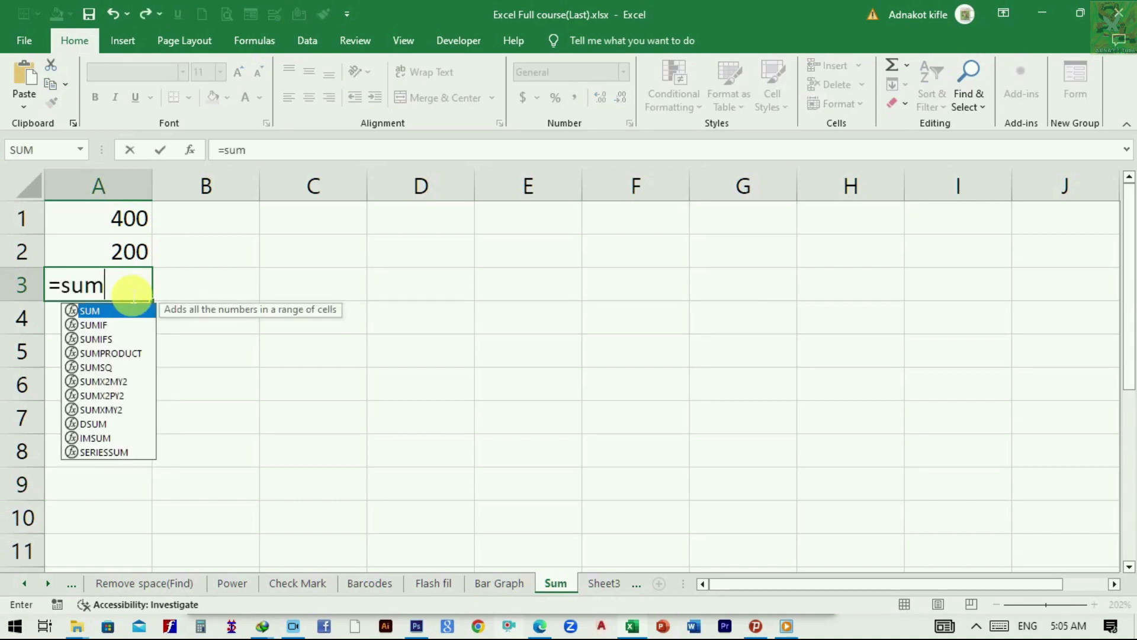
pyautogui.write('(')
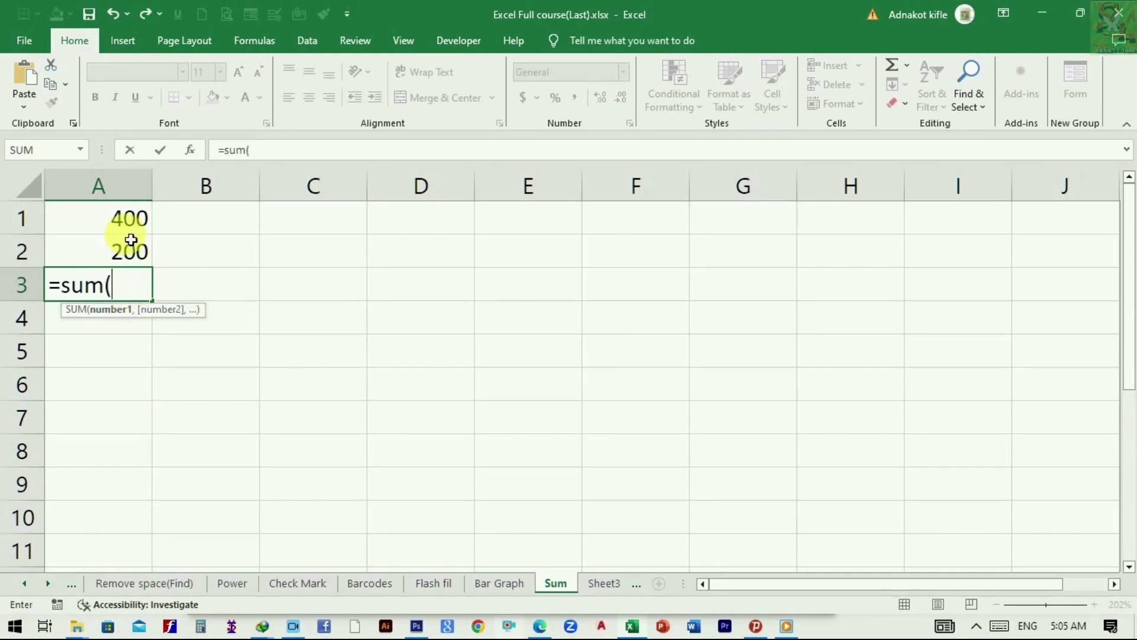
pyautogui.moveTo(133, 232); pyautogui.dragTo(137, 253)
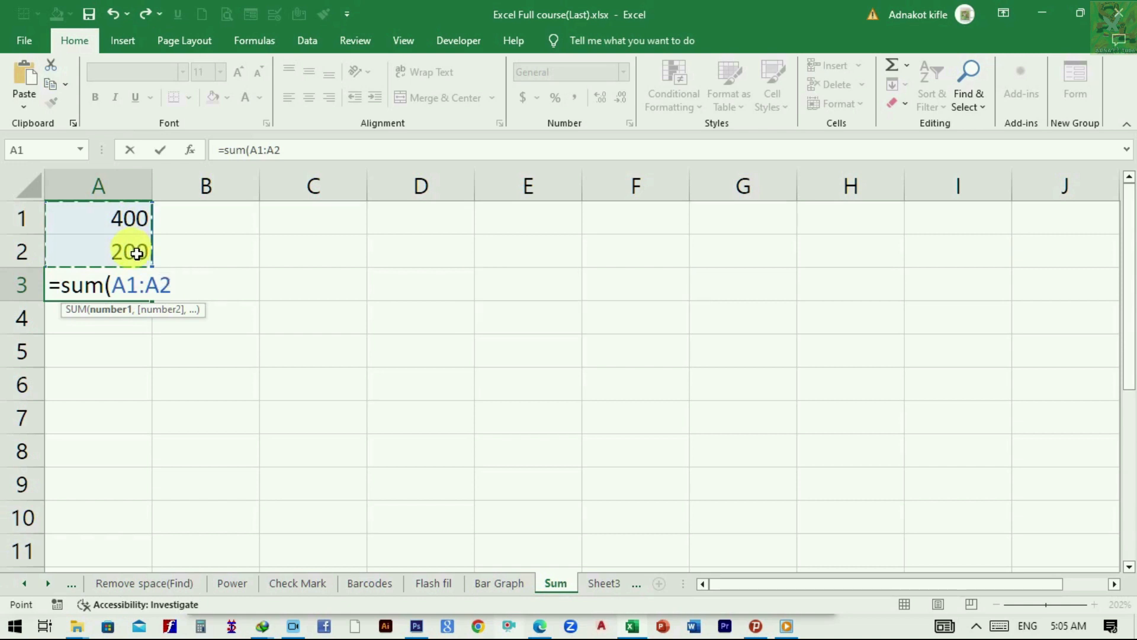
pyautogui.write(')')
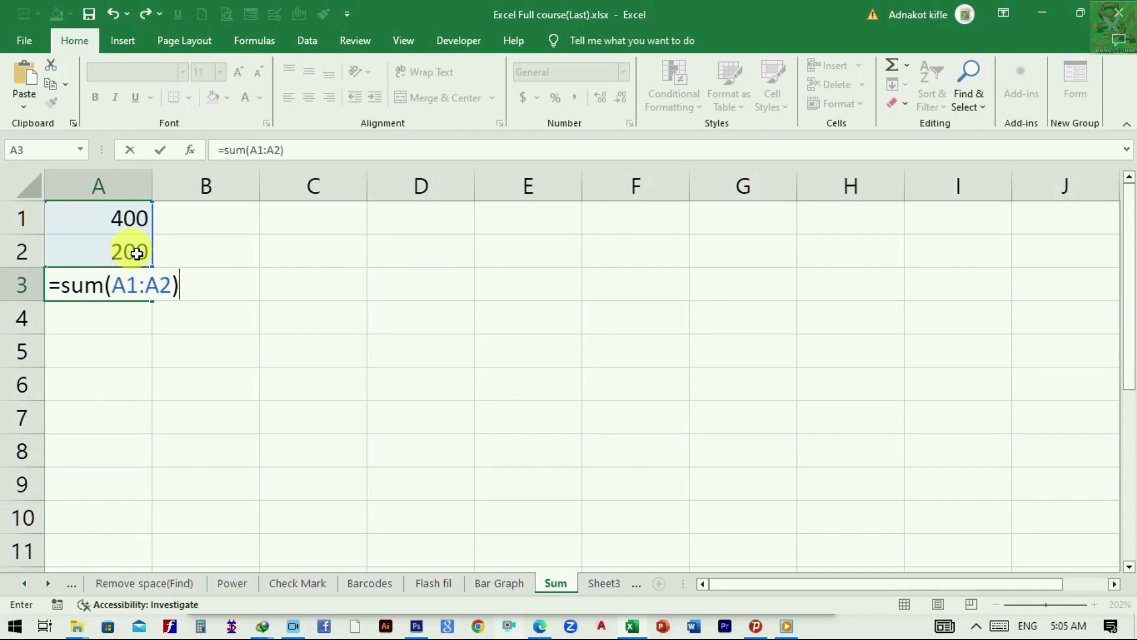
pyautogui.press('Return')
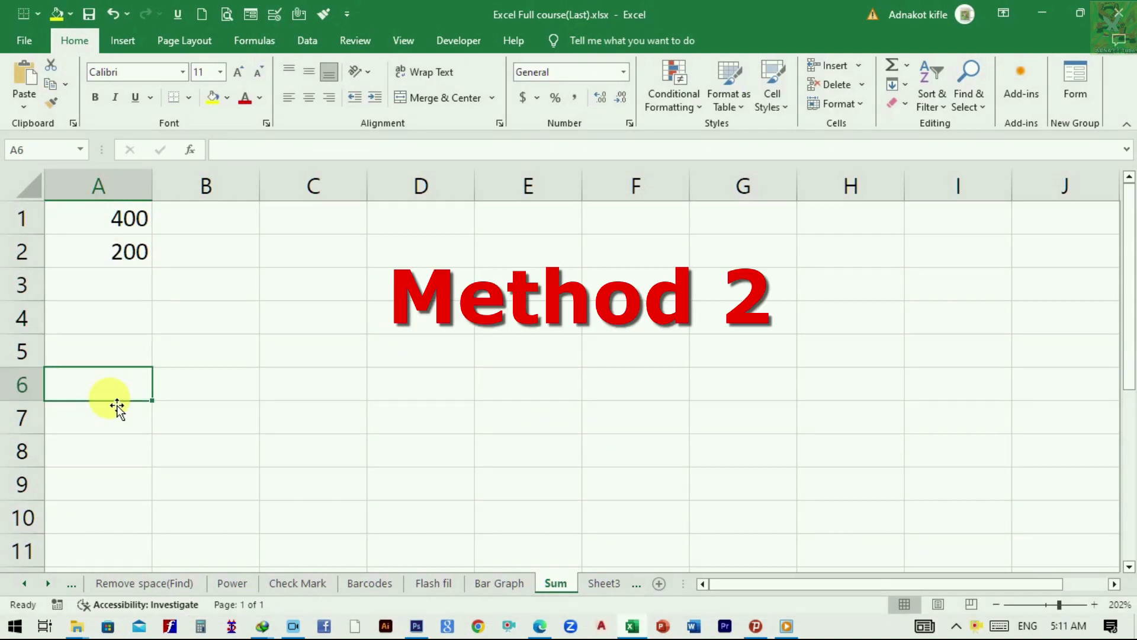
# - Add the two numbers in cell A3 with the plus-operator formula =A1+A2
pyautogui.click(132, 292)
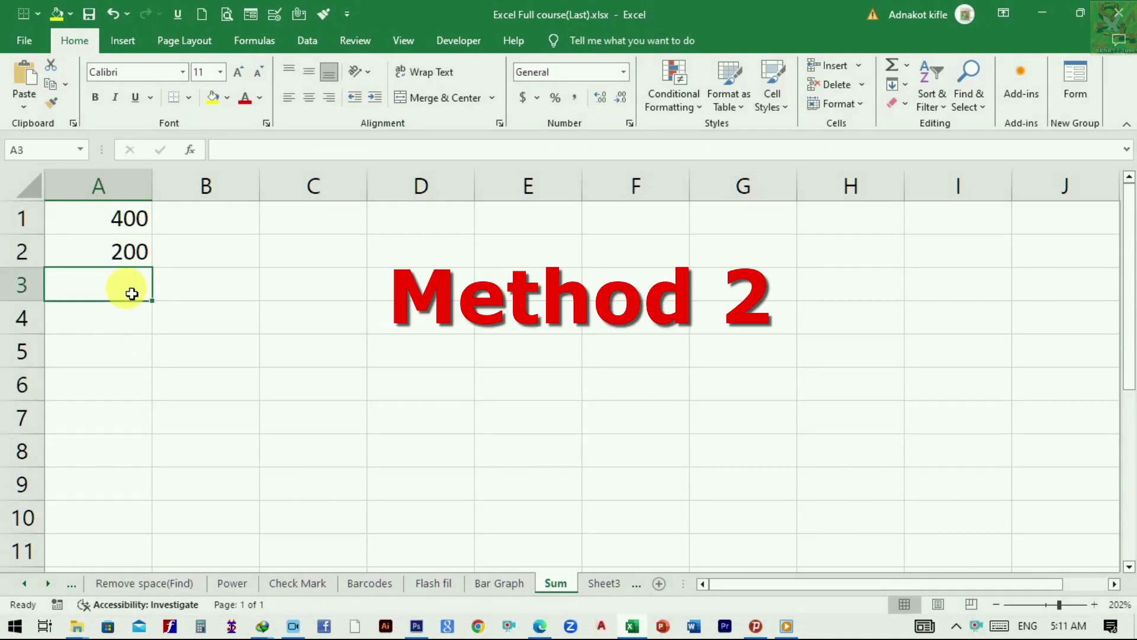
pyautogui.doubleClick(131, 293)
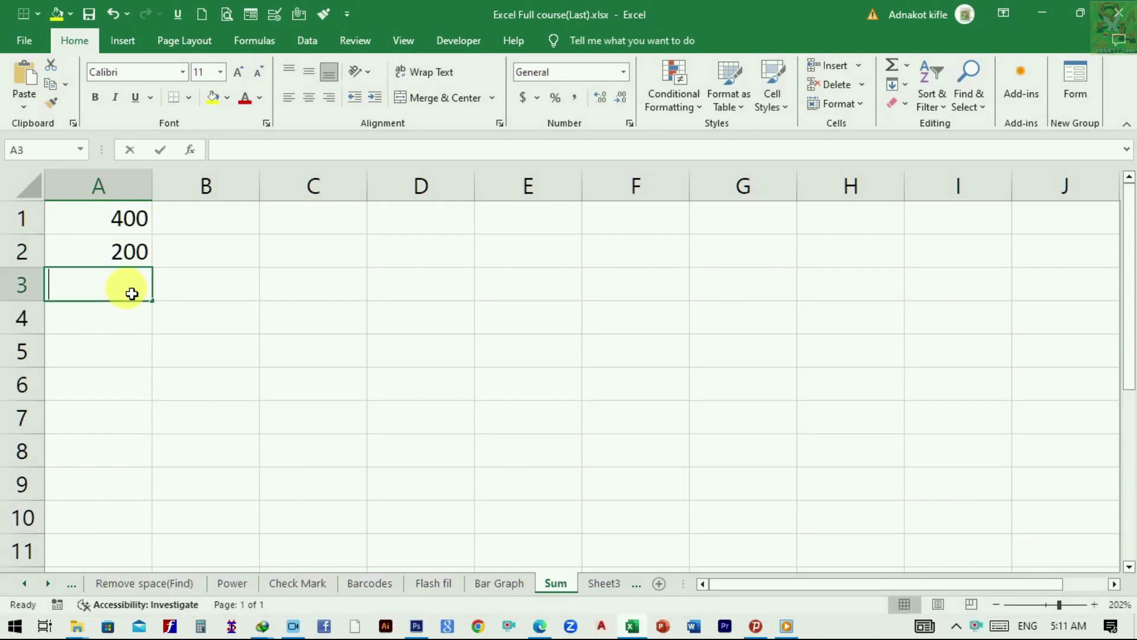
pyautogui.write('=')
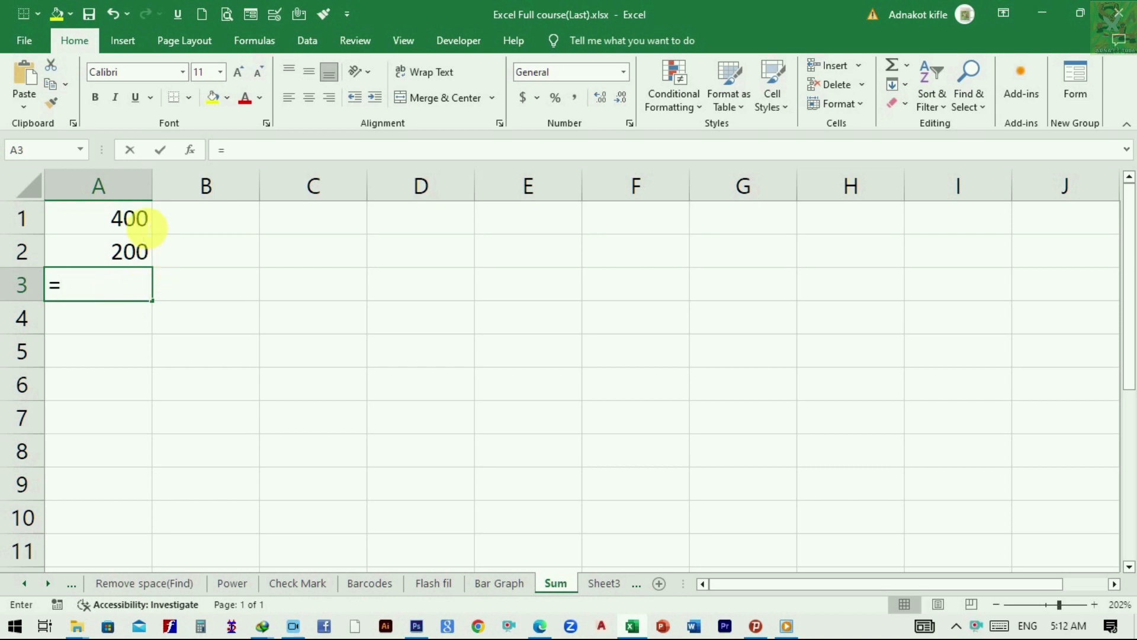
pyautogui.click(127, 224)
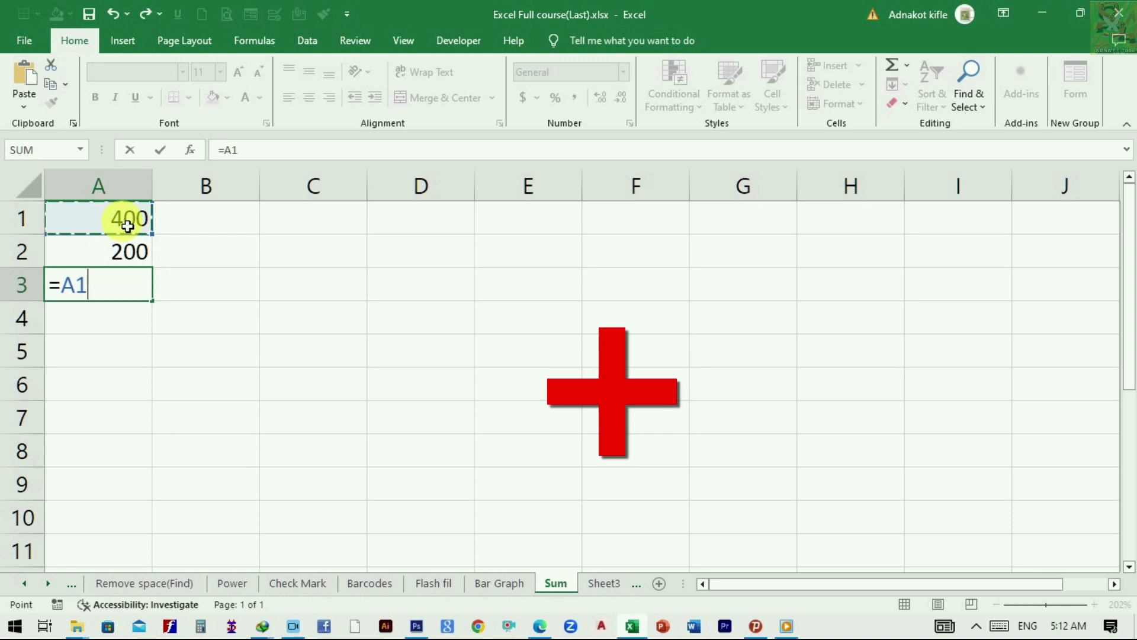
pyautogui.write('+')
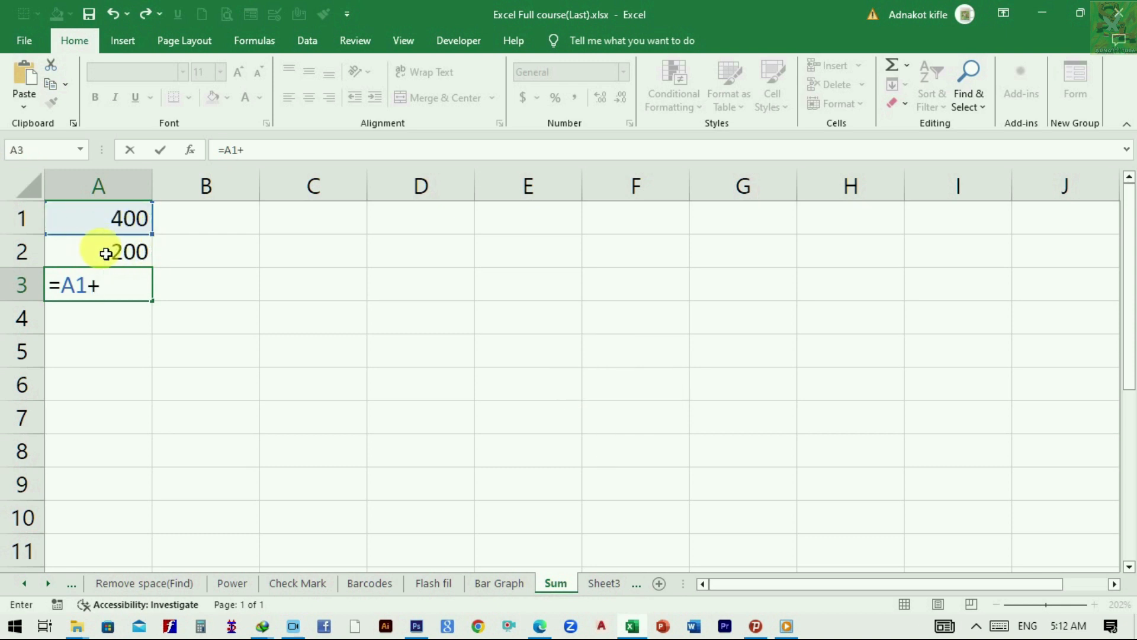
pyautogui.click(121, 257)
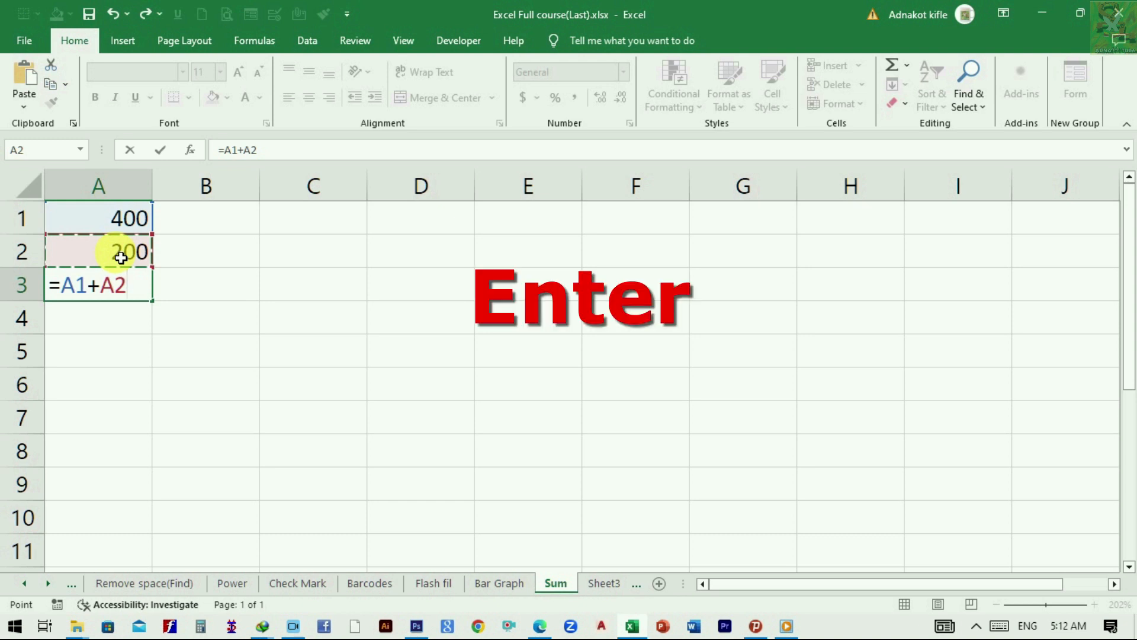
pyautogui.press('Return')
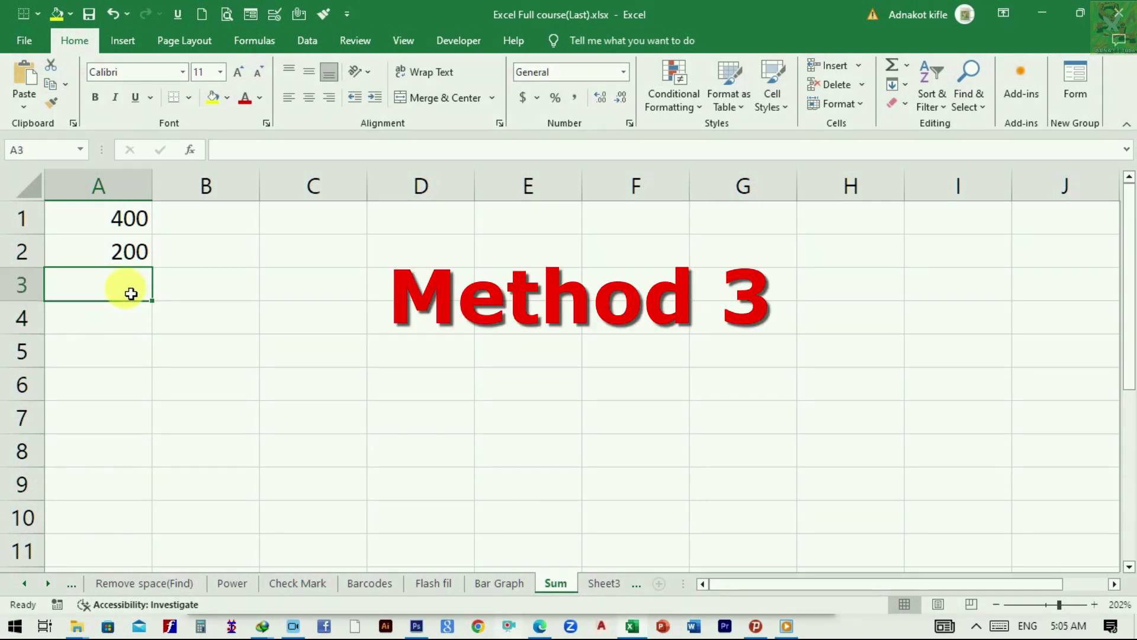
# - Enter the formula =sum(a1,a2) in cell A3, giving the two cells as separate arguments
pyautogui.write('=')
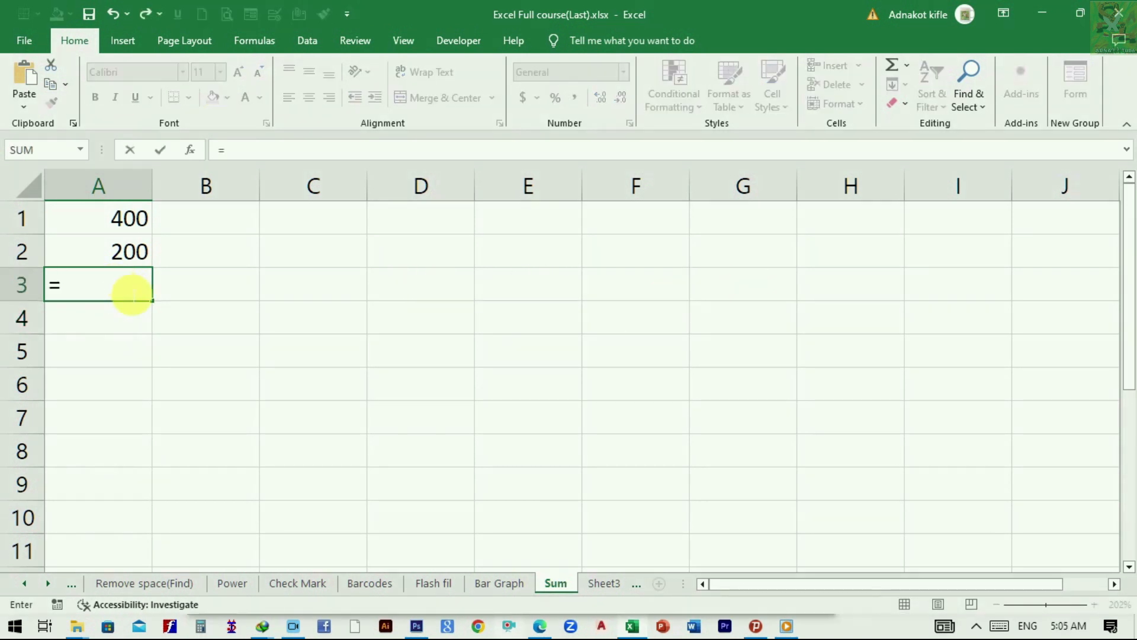
pyautogui.write('sum')
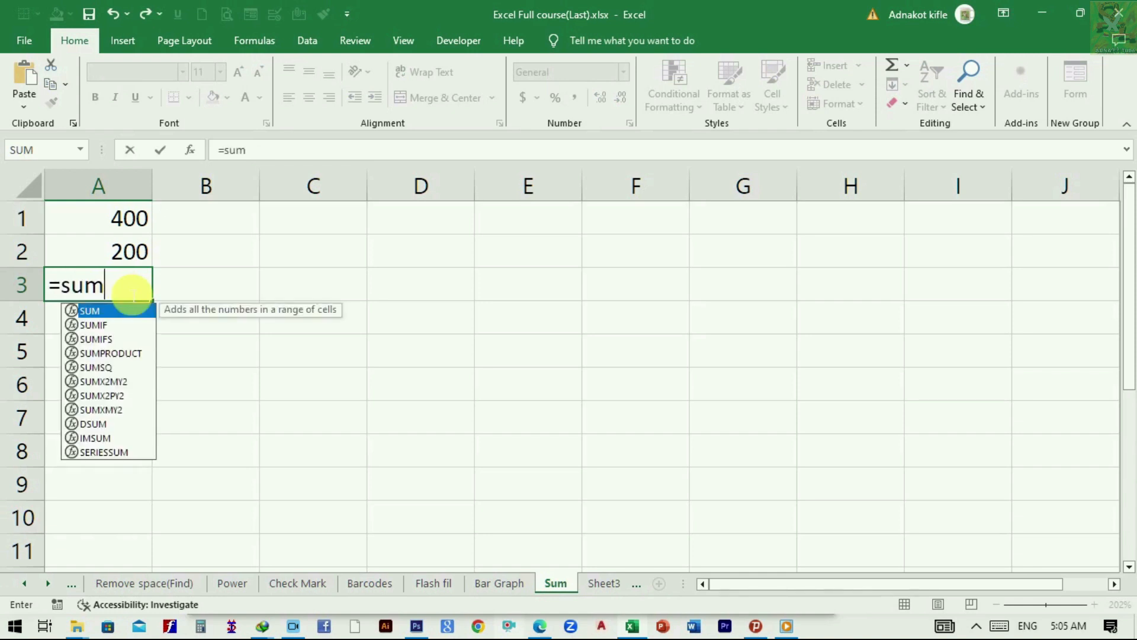
pyautogui.write('(')
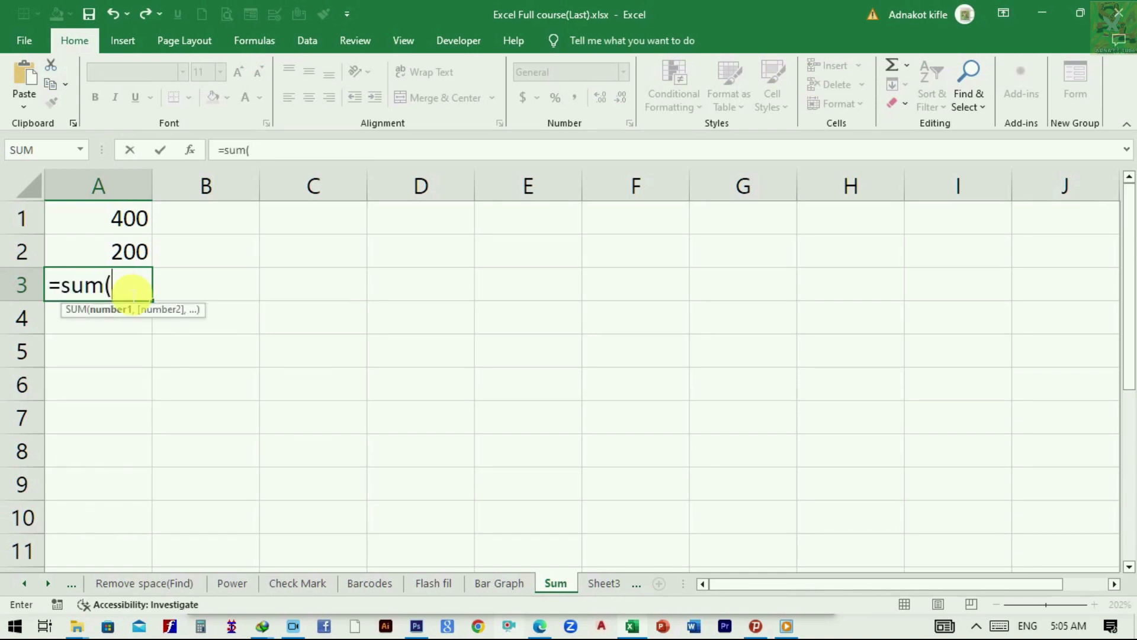
pyautogui.write('a1')
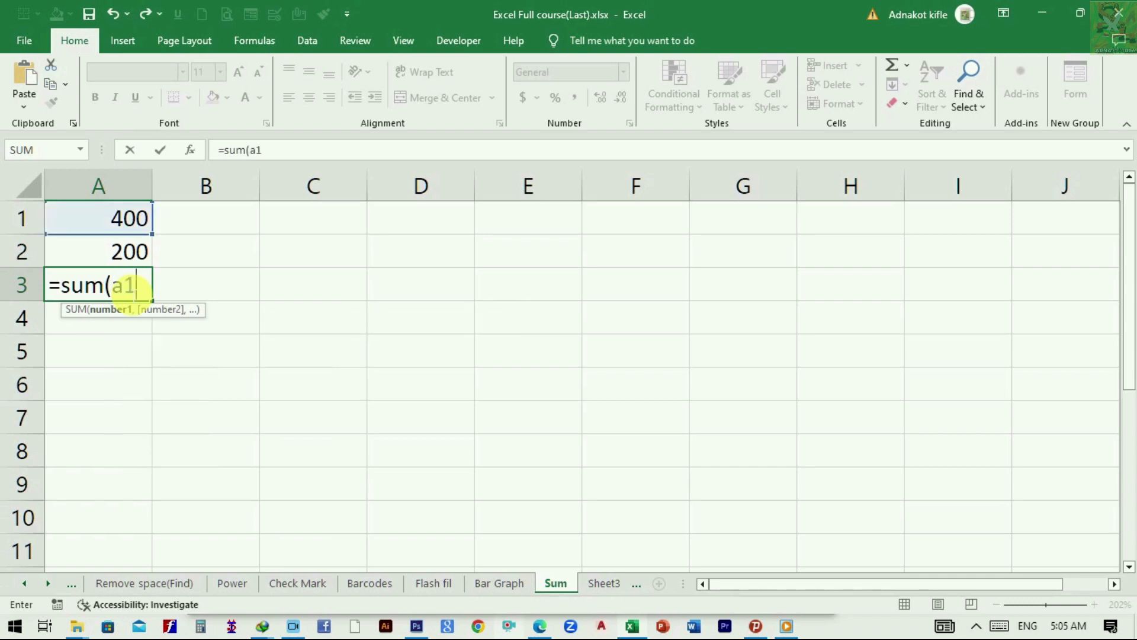
pyautogui.write(',')
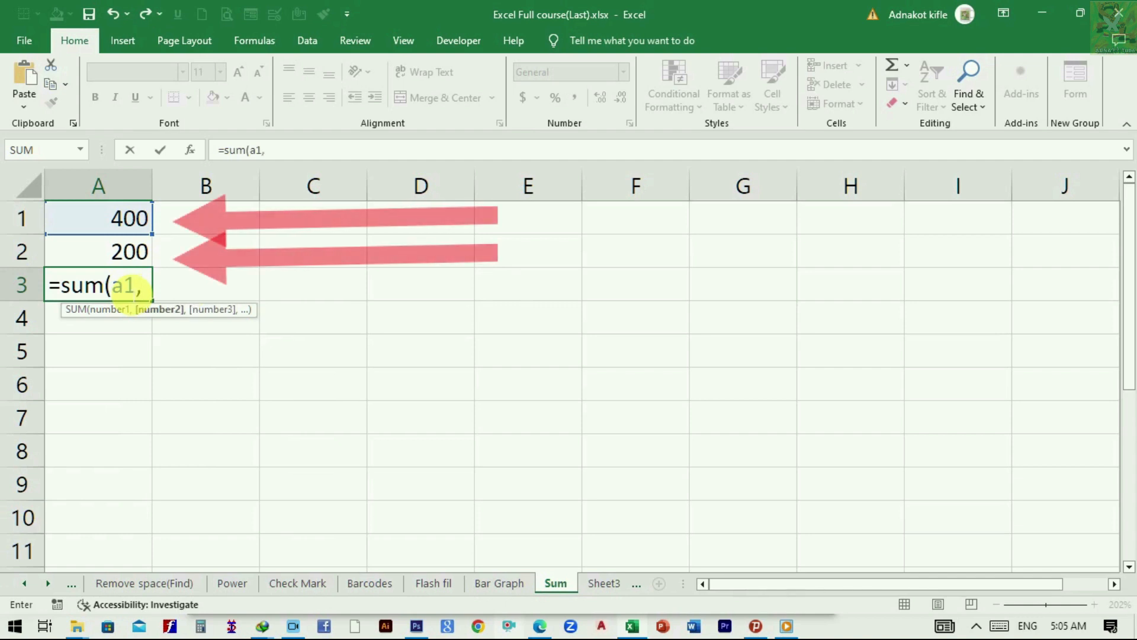
pyautogui.write('a2')
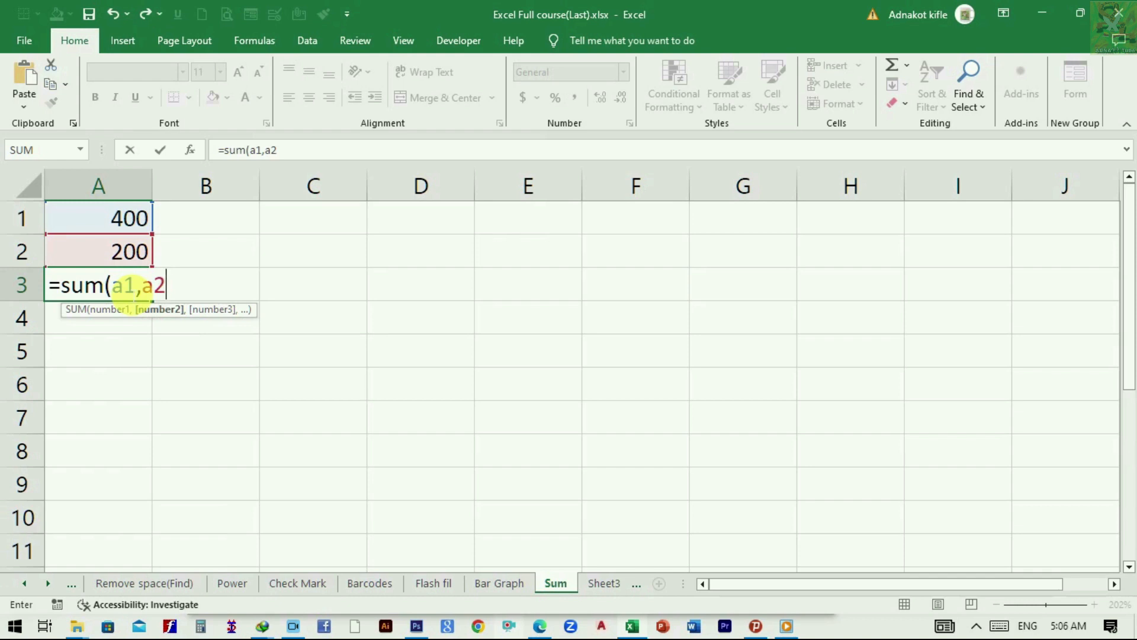
pyautogui.write(')')
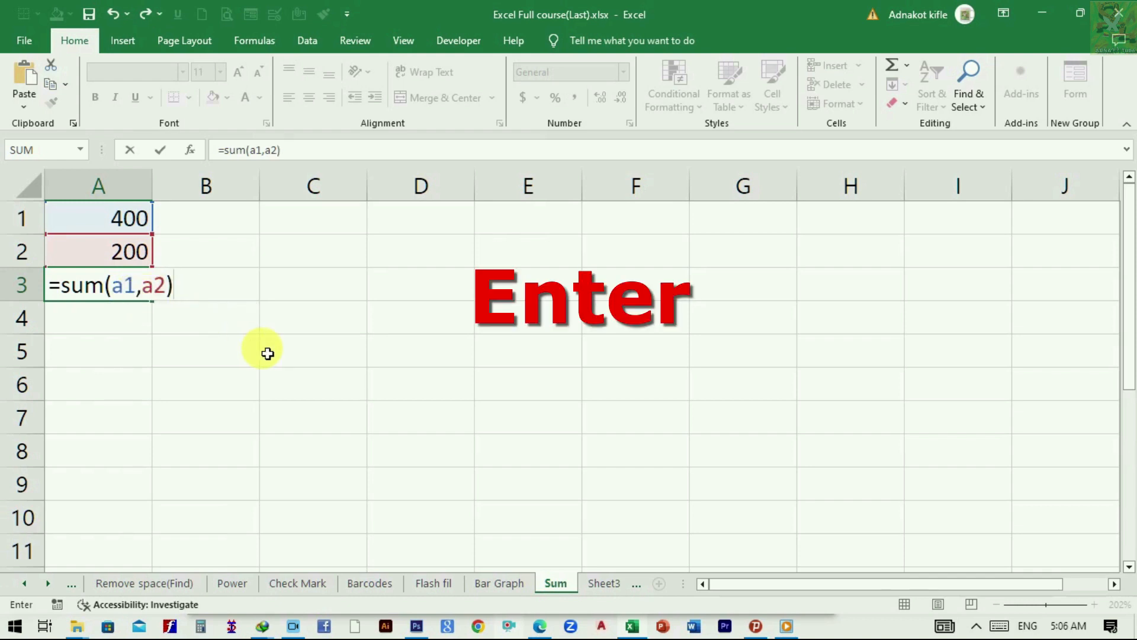
pyautogui.press('Return')
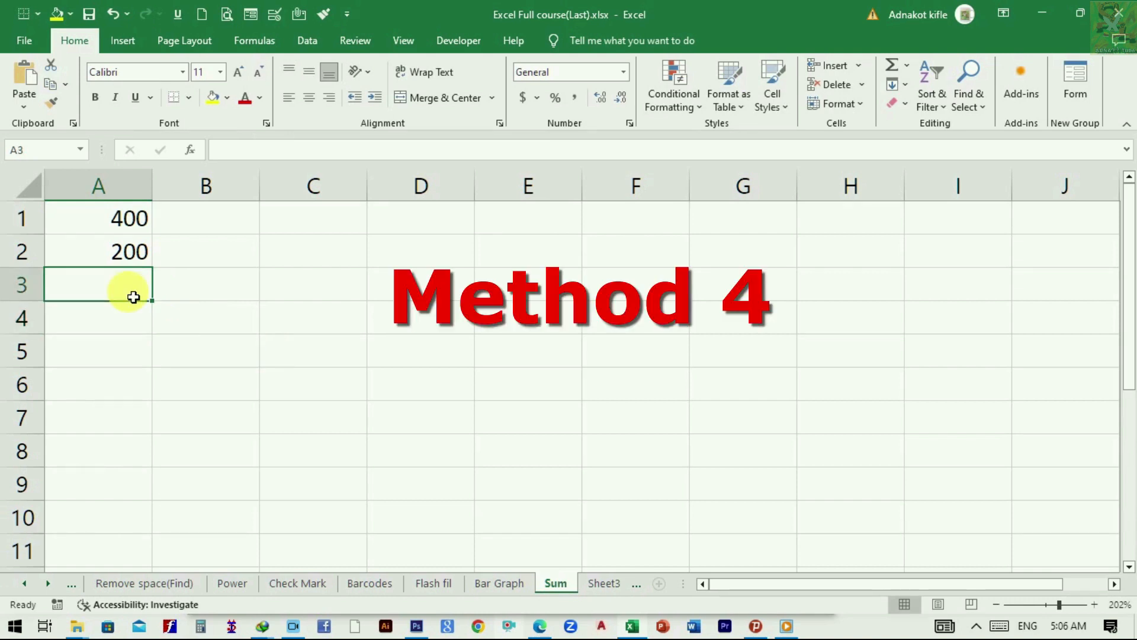
# - Total A1:A2 in cell A3 with AutoSum, and clear the result from the cell
pyautogui.hotkey('alt', '=')
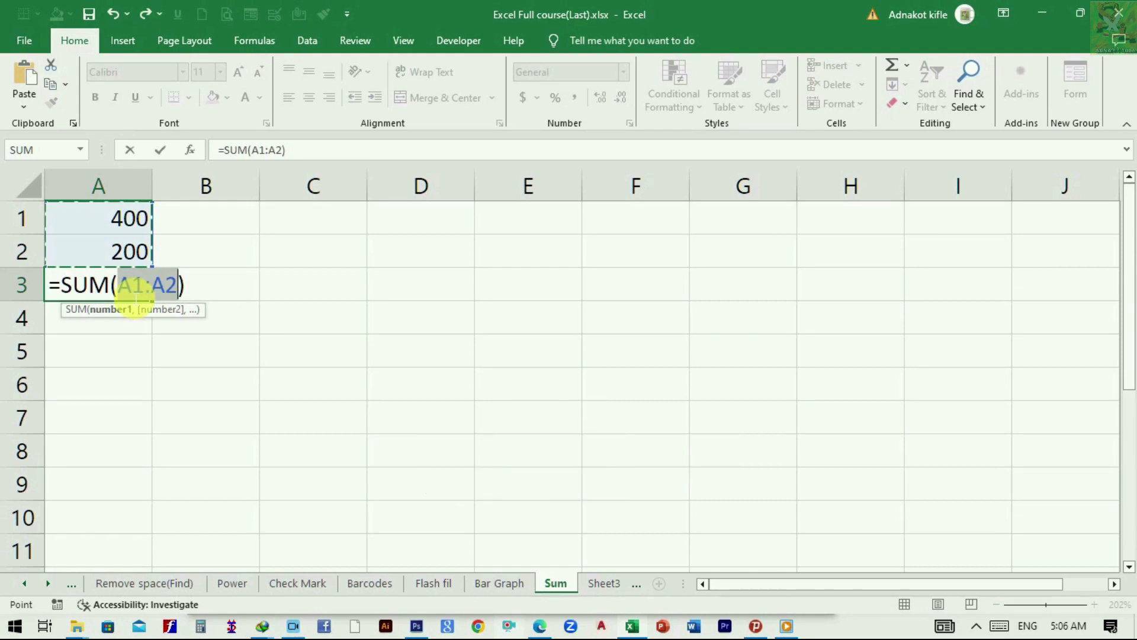
pyautogui.press('Return')
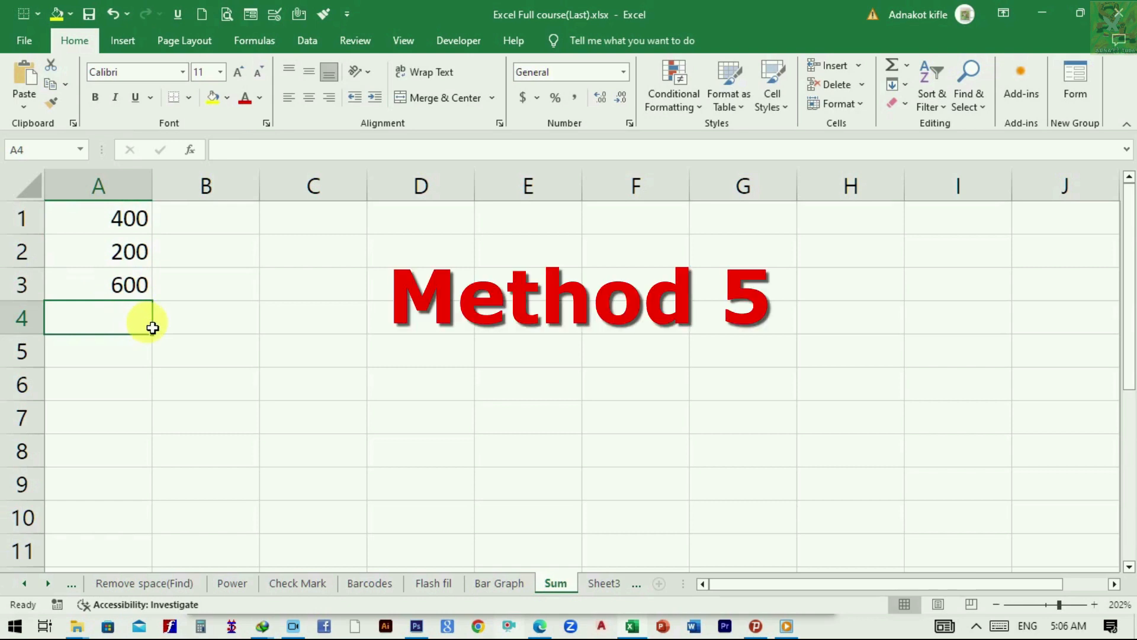
pyautogui.click(117, 296)
pyautogui.press('Delete')
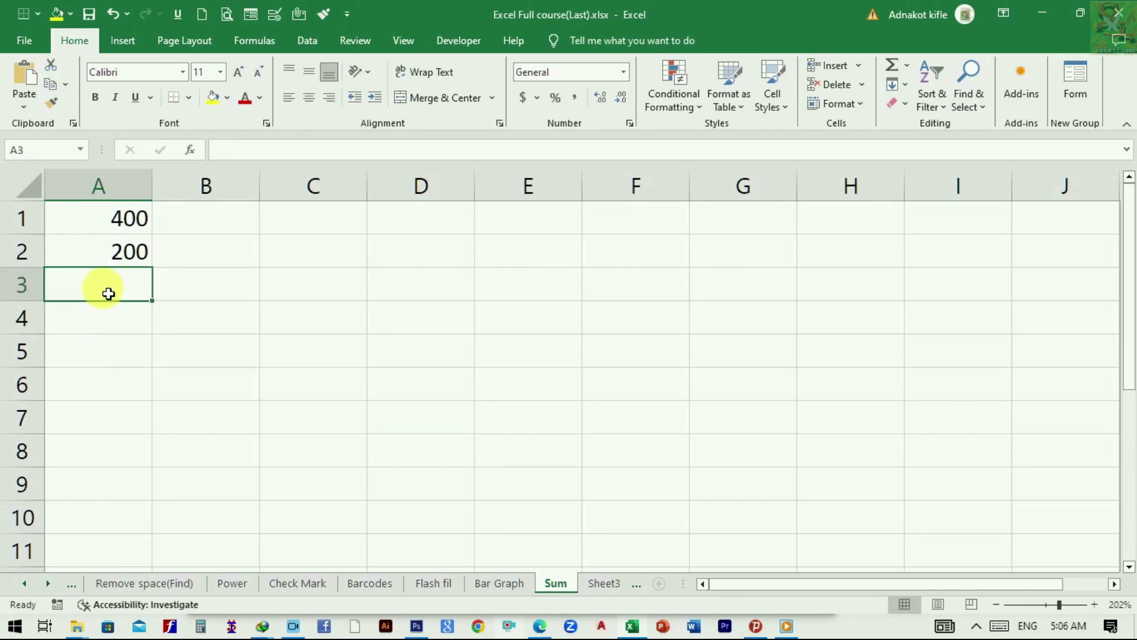
# - Insert the Sum function from the AutoSum options into cell A3 to total A1:A2
pyautogui.click(256, 41)
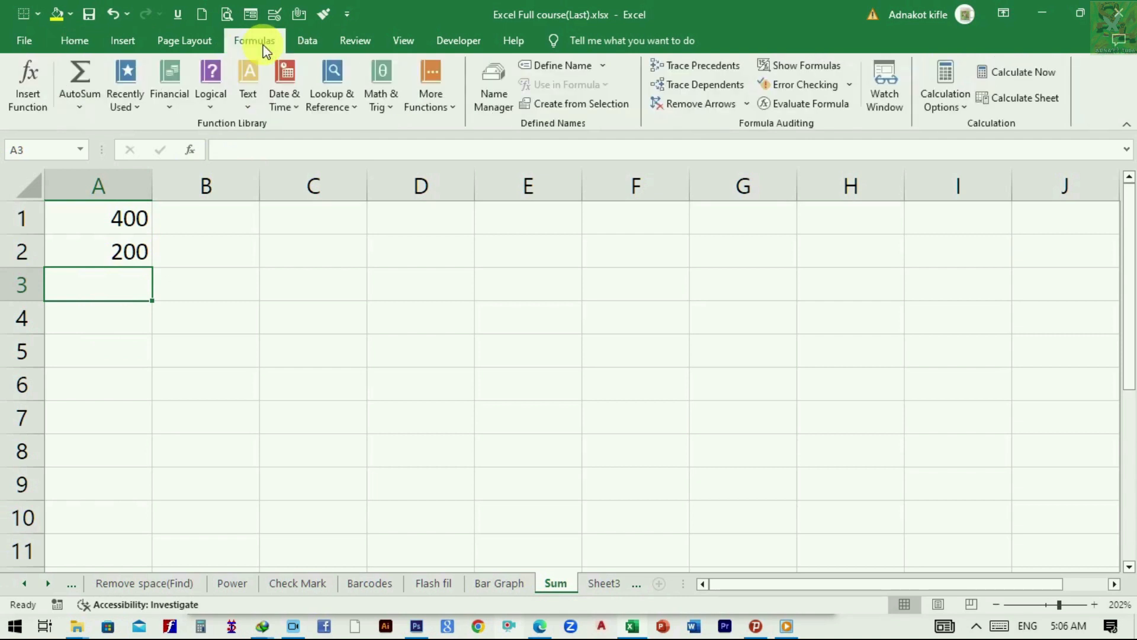
pyautogui.click(81, 100)
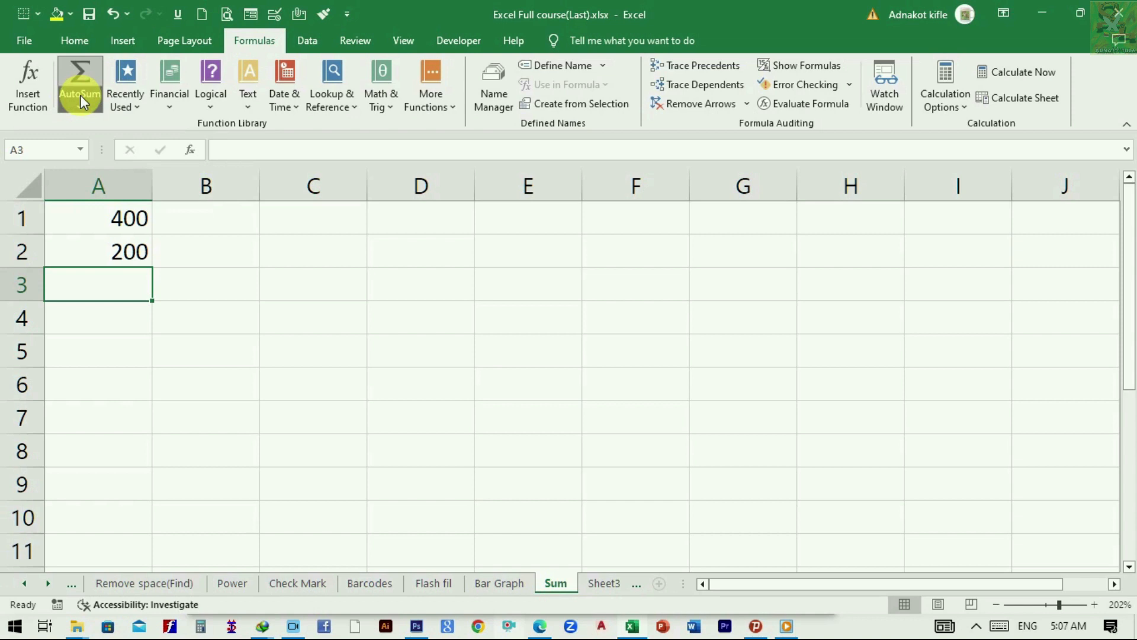
pyautogui.click(80, 95)
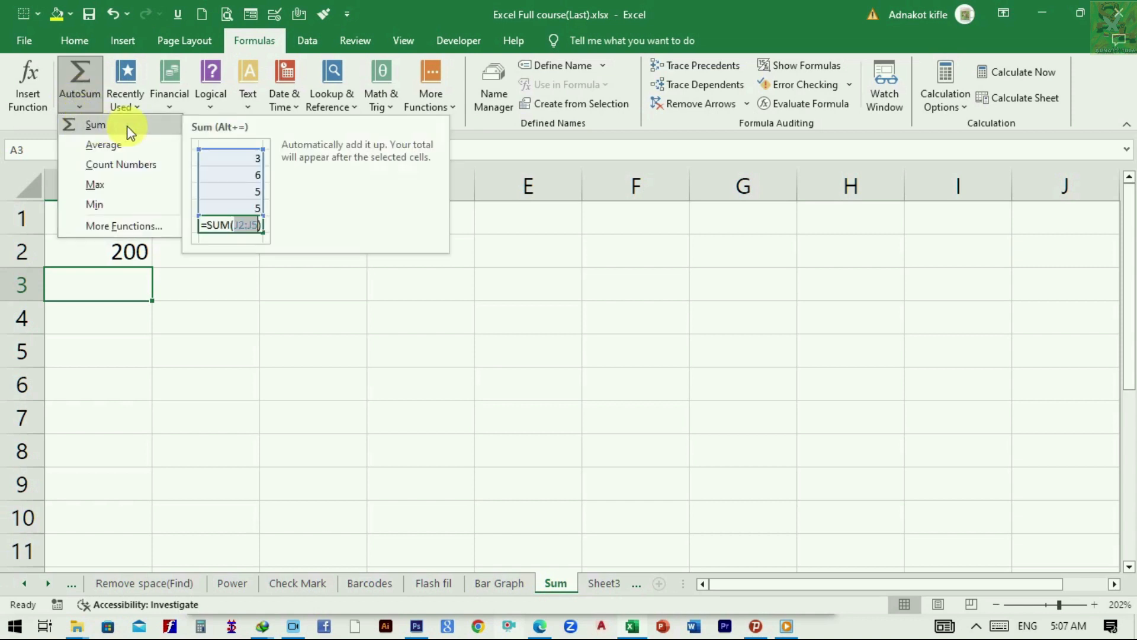
pyautogui.press('Escape')
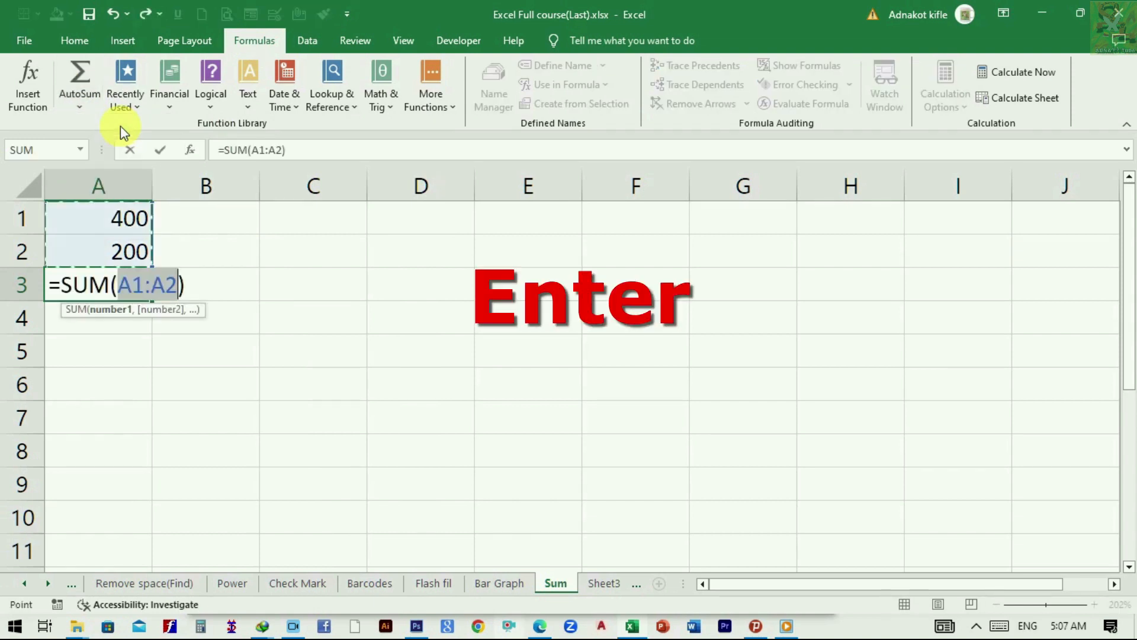
pyautogui.press('Return')
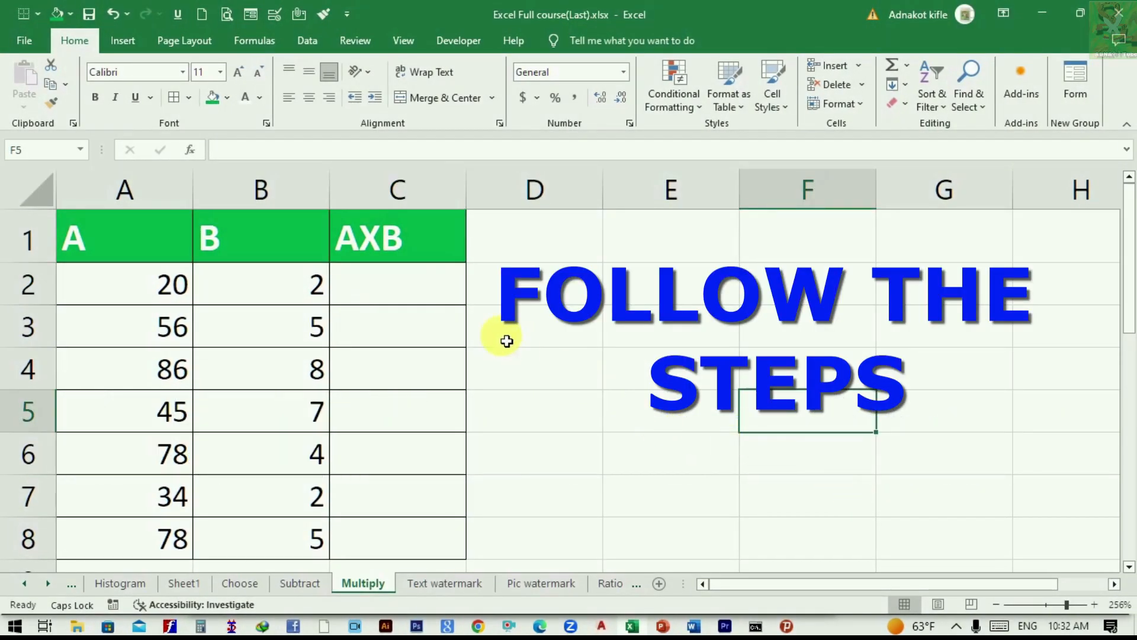
# - On the Multiply sheet, enter the formula =A2*B2 in cell C2 under the AXB header
pyautogui.click(394, 296)
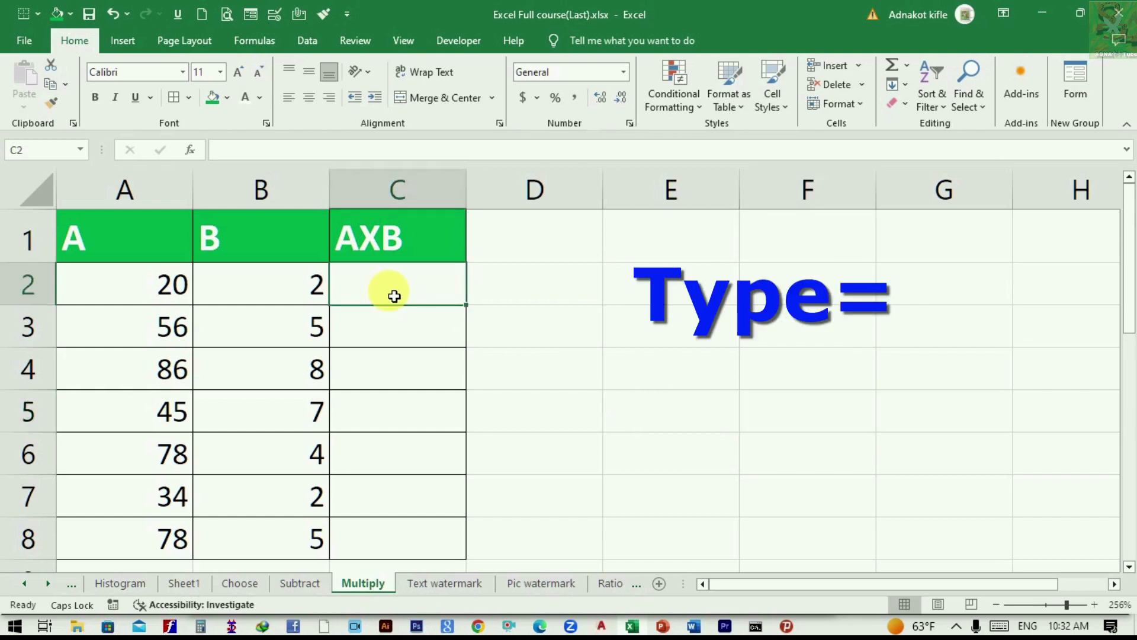
pyautogui.write('=')
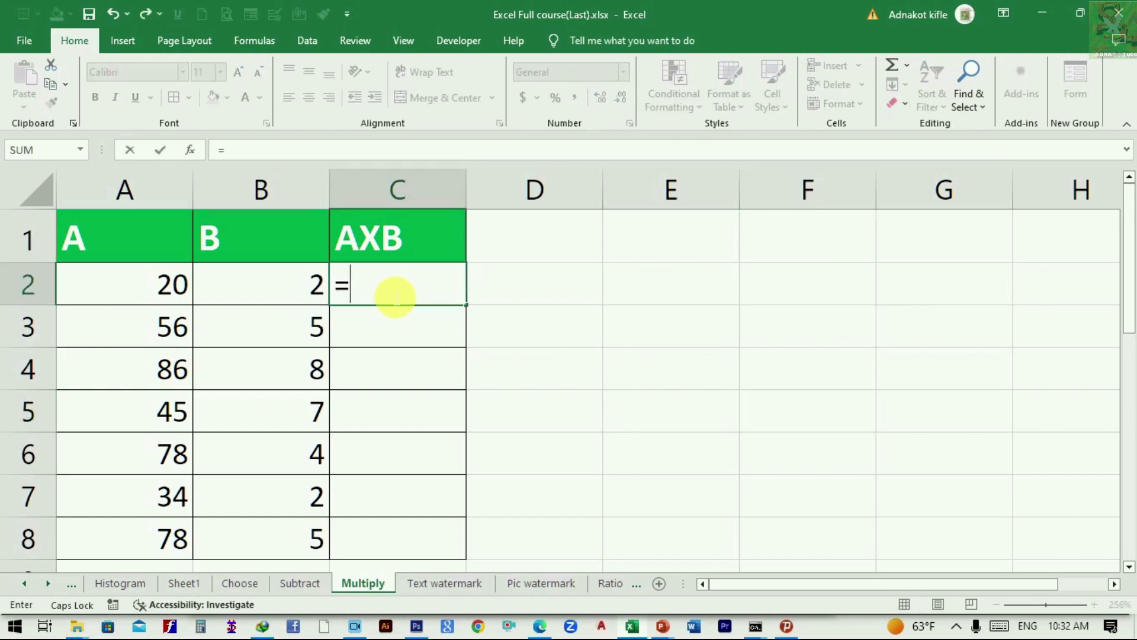
pyautogui.click(140, 284)
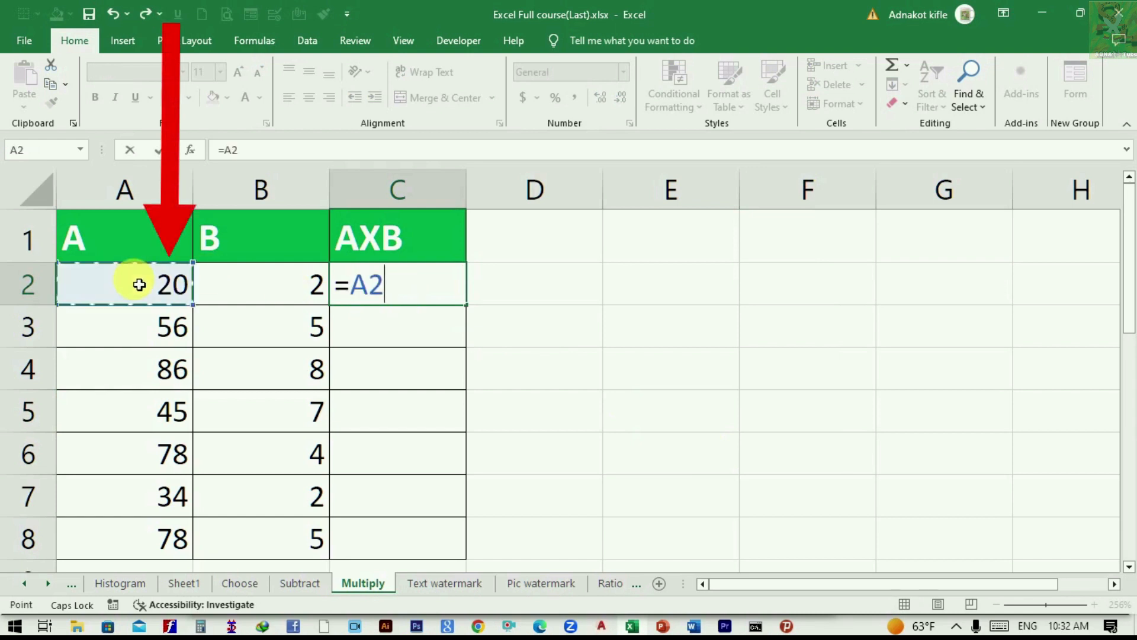
pyautogui.write('*')
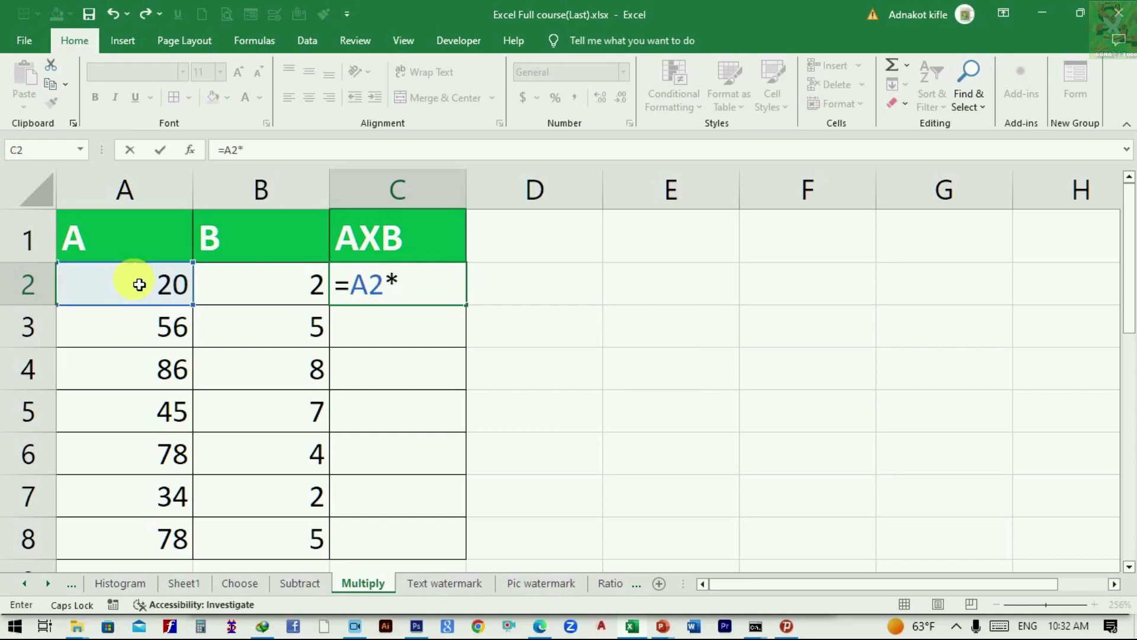
pyautogui.click(308, 300)
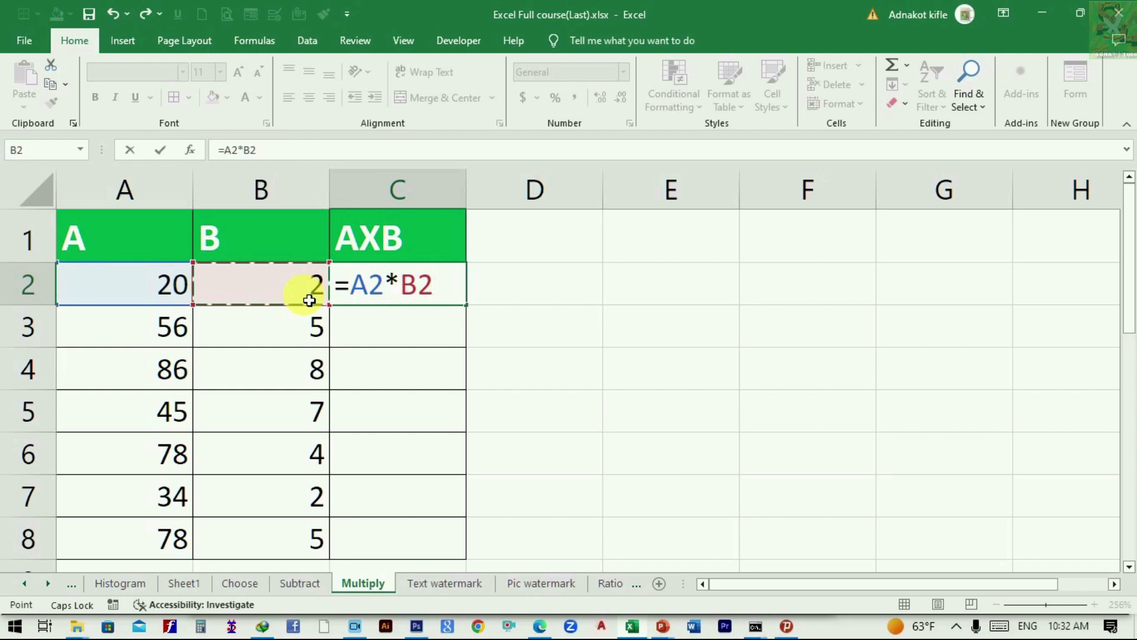
pyautogui.press('Return')
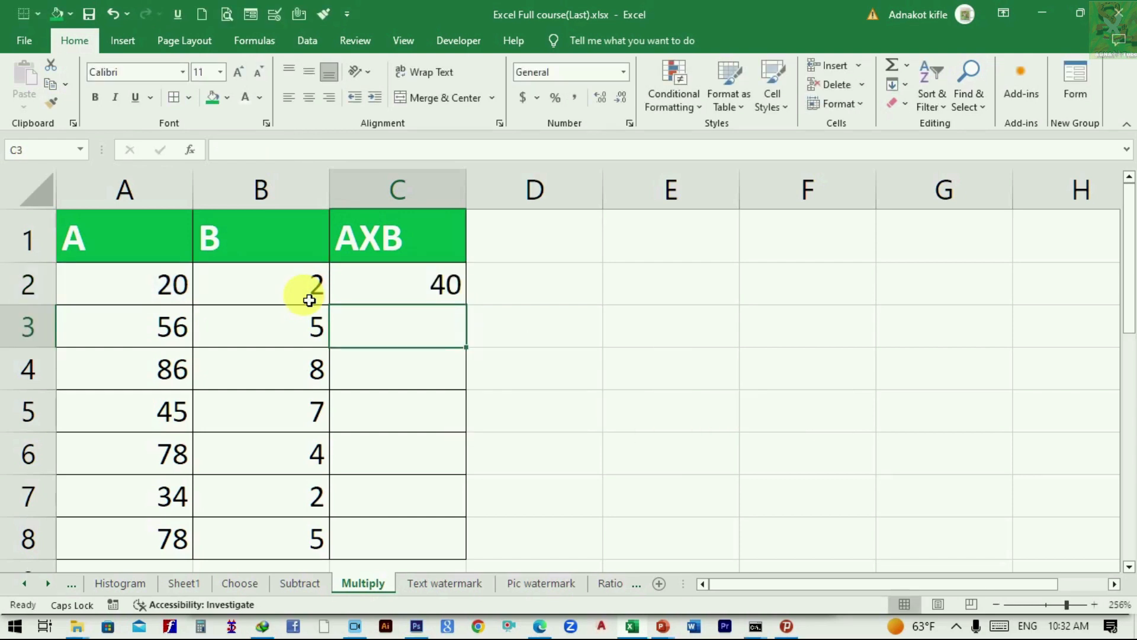
# - Fill the C2 formula down through C8 under AXB, undo the fill and clear cell C2
pyautogui.click(397, 287)
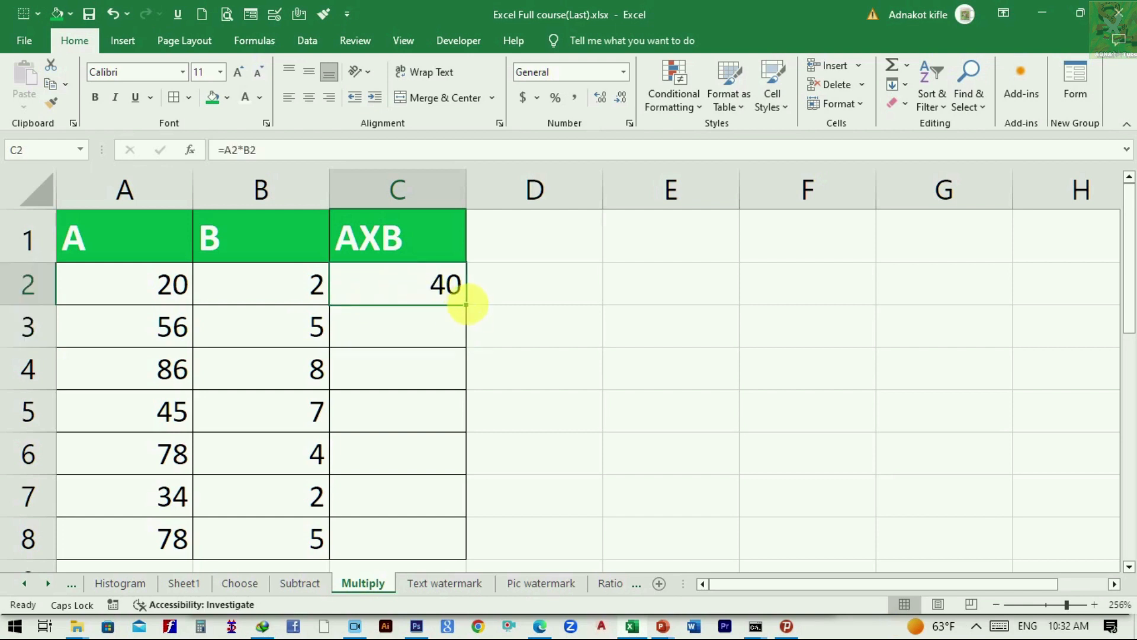
pyautogui.doubleClick(472, 311)
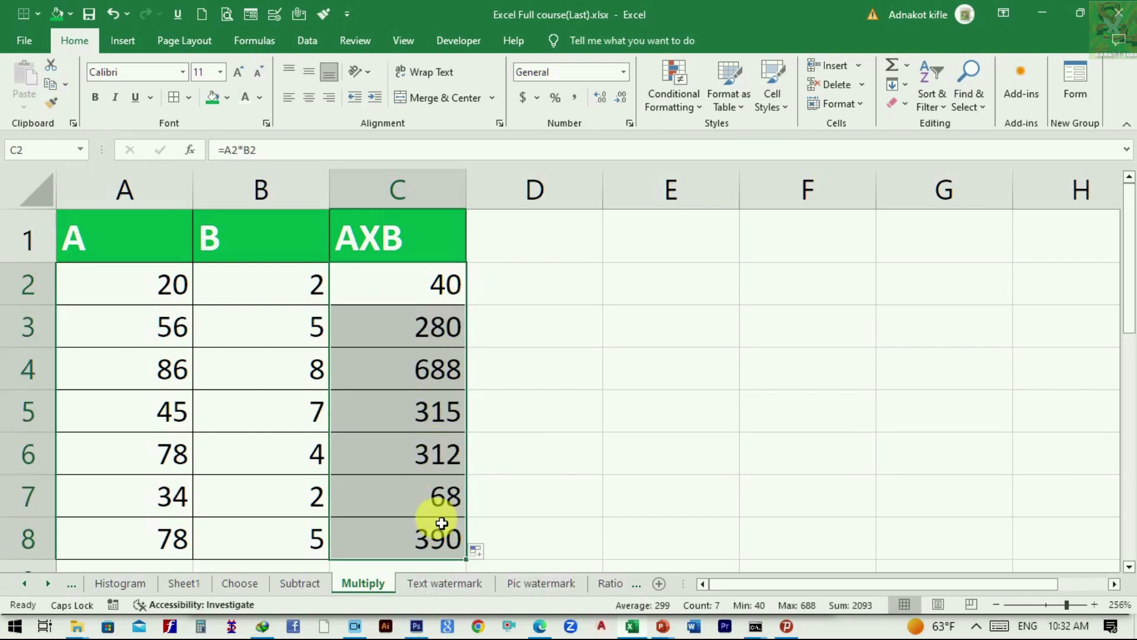
pyautogui.hotkey('ctrl', 'z')
pyautogui.press('Delete')
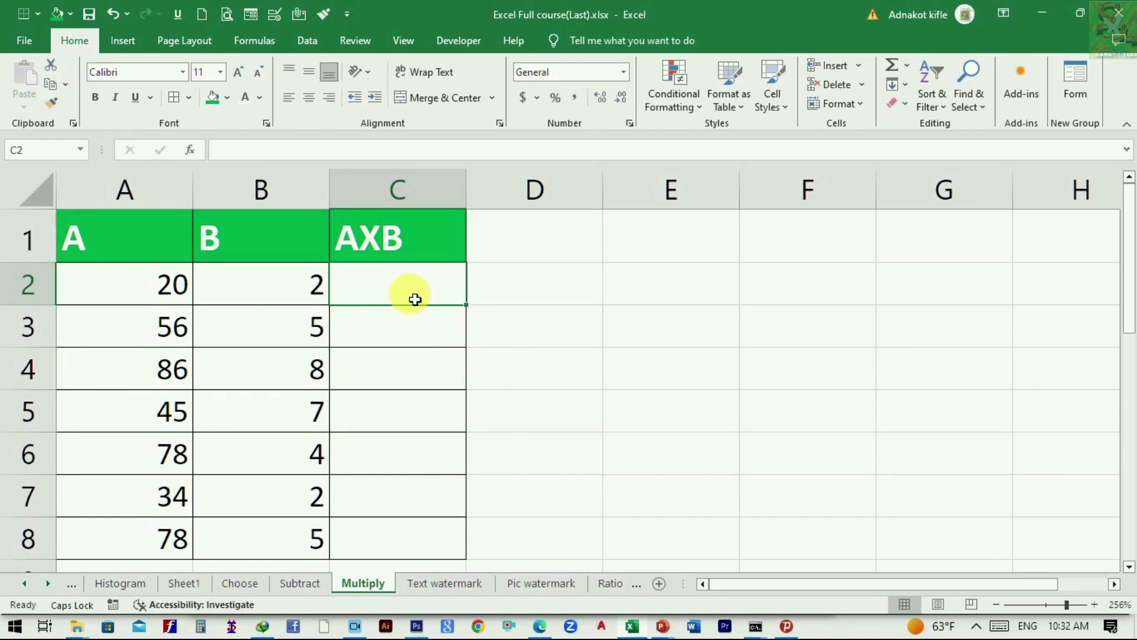
# - Enter the formula =A2*B2 in the emptied cell C2 under the AXB header
pyautogui.write('=')
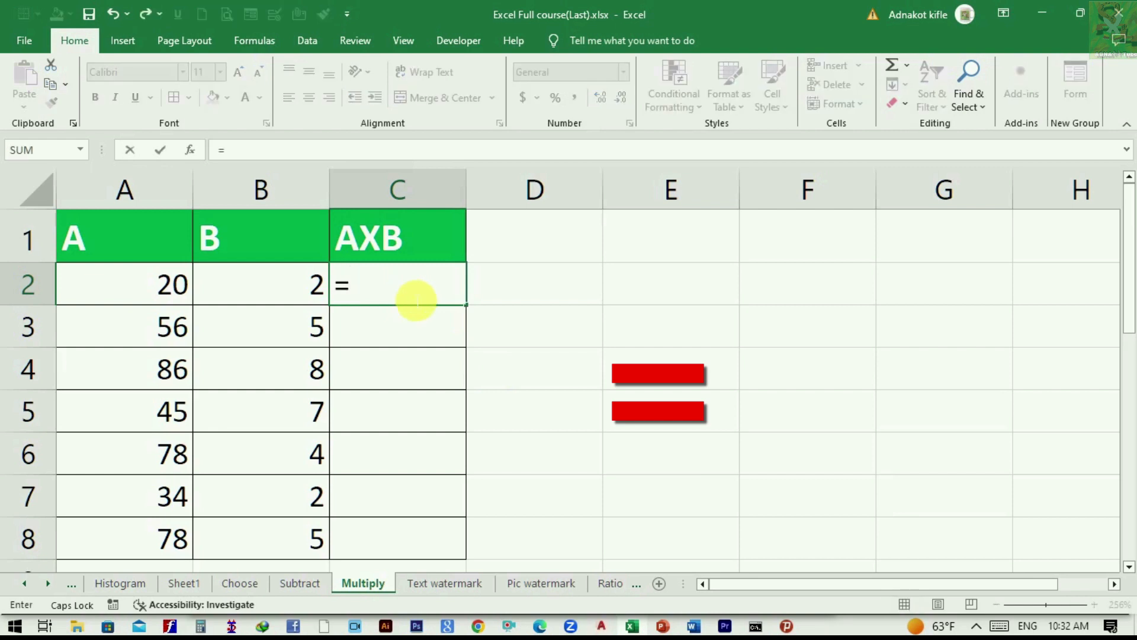
pyautogui.write('A2')
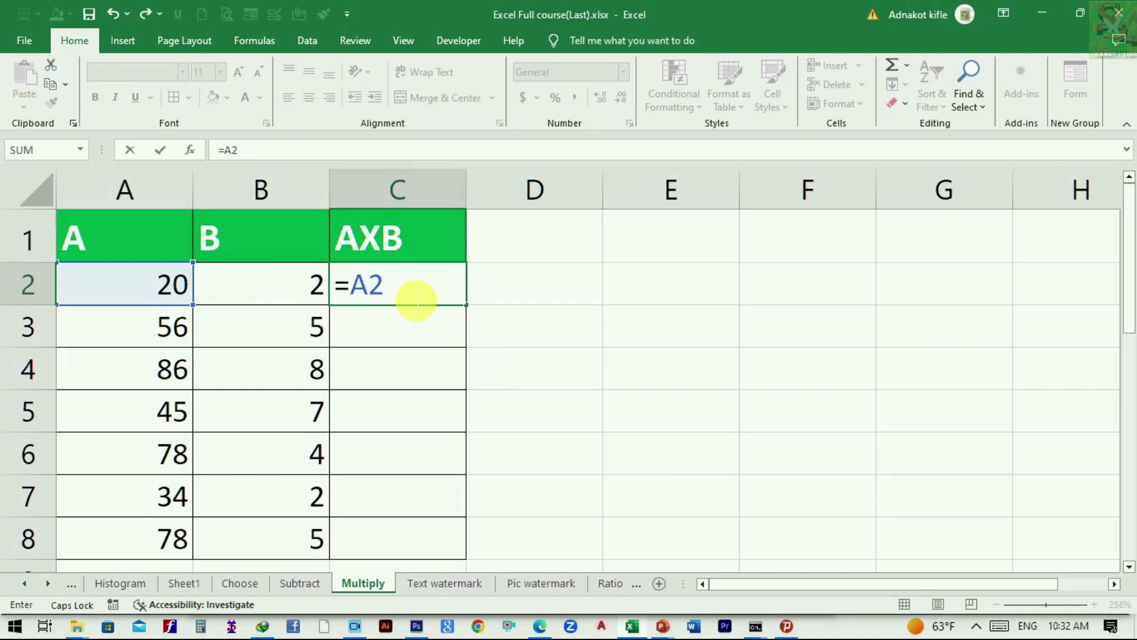
pyautogui.write('*')
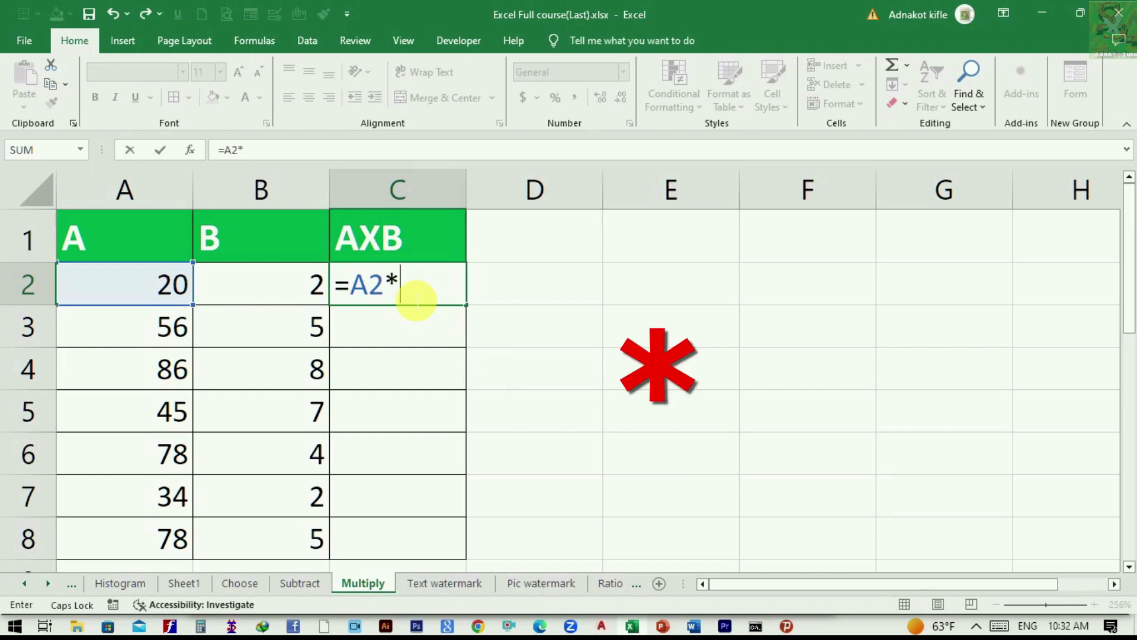
pyautogui.write('B2')
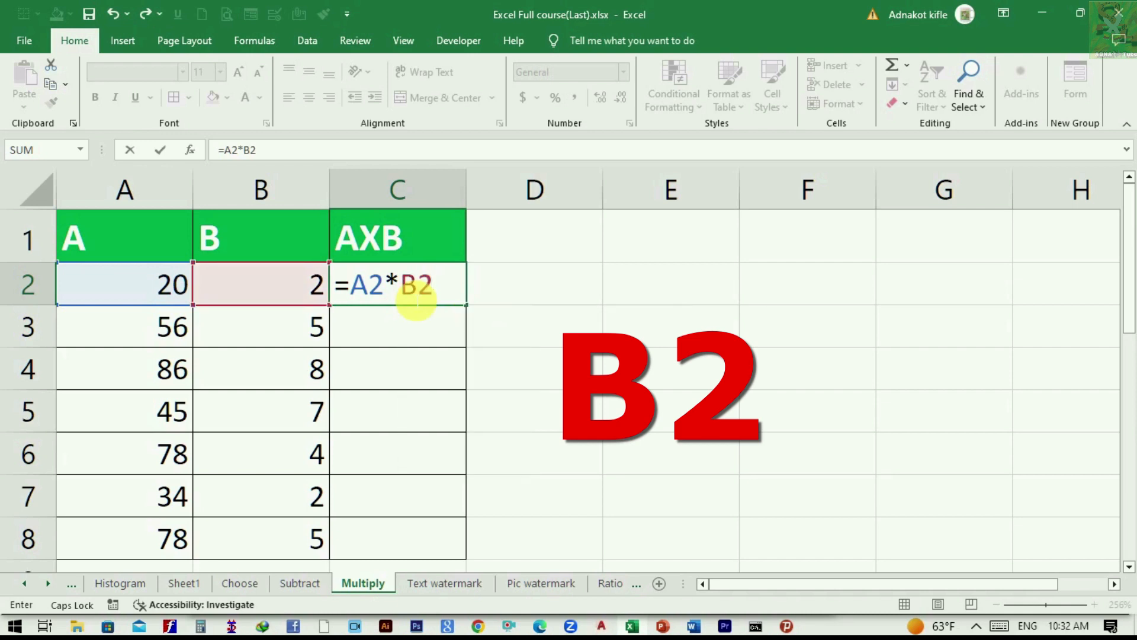
pyautogui.press('Return')
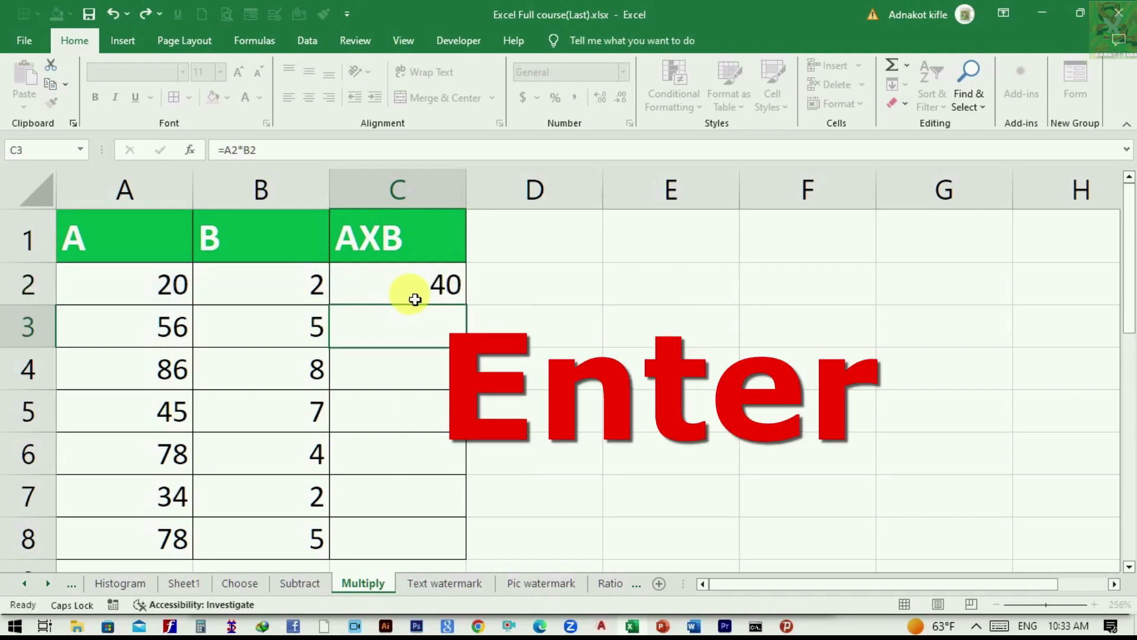
# - Copy the multiplication formula from C2 down through C8 and deselect the range
pyautogui.click(415, 285)
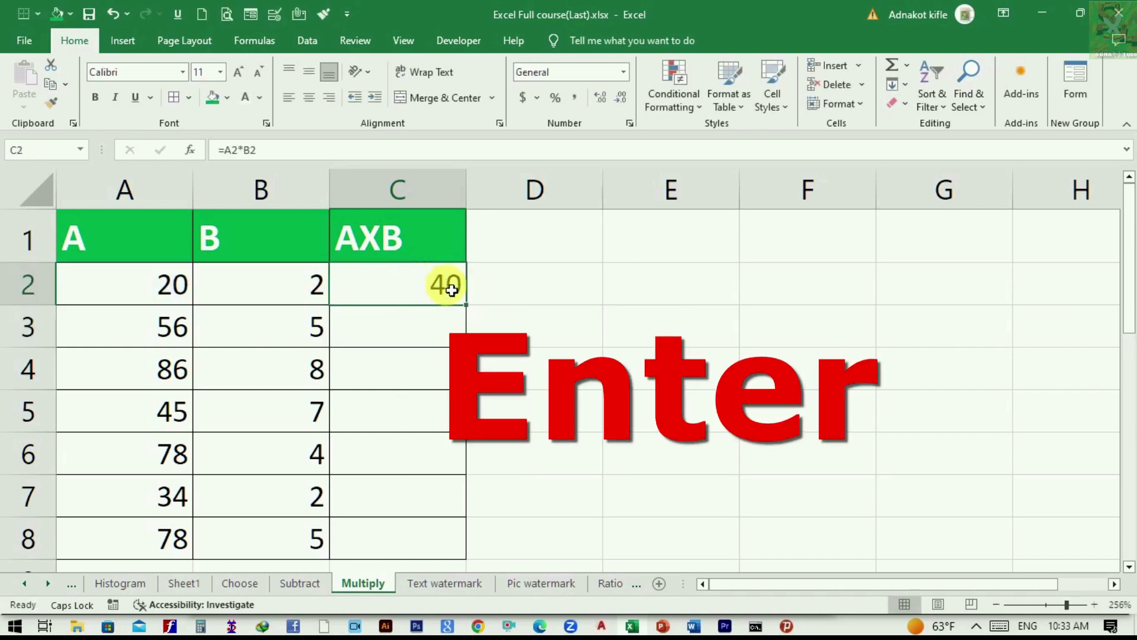
pyautogui.moveTo(474, 311); pyautogui.dragTo(469, 561)
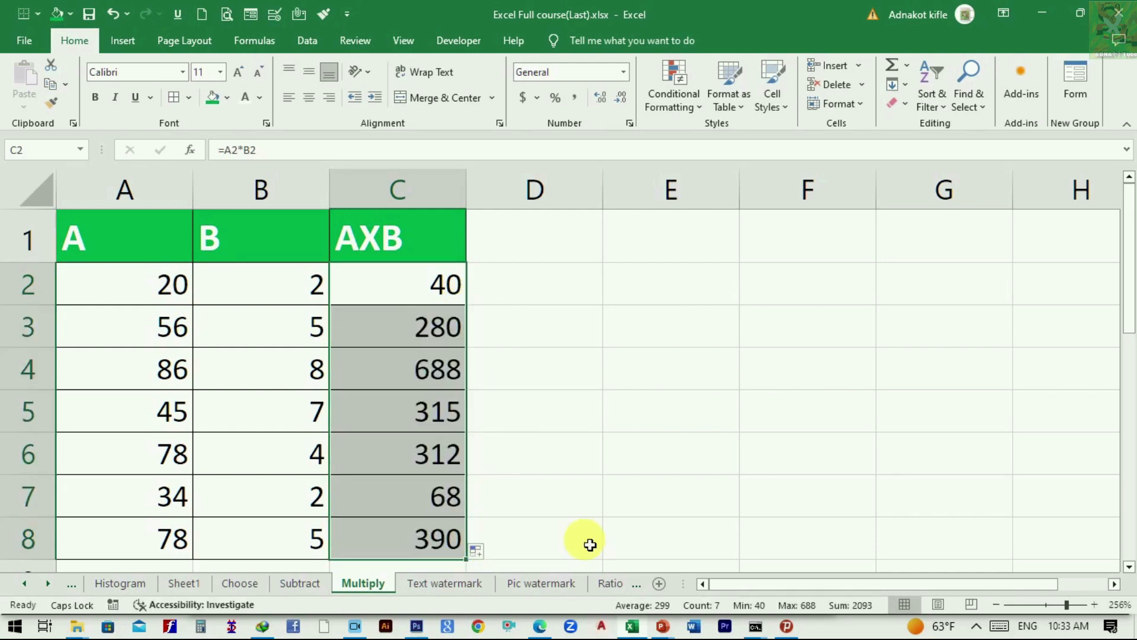
pyautogui.click(779, 497)
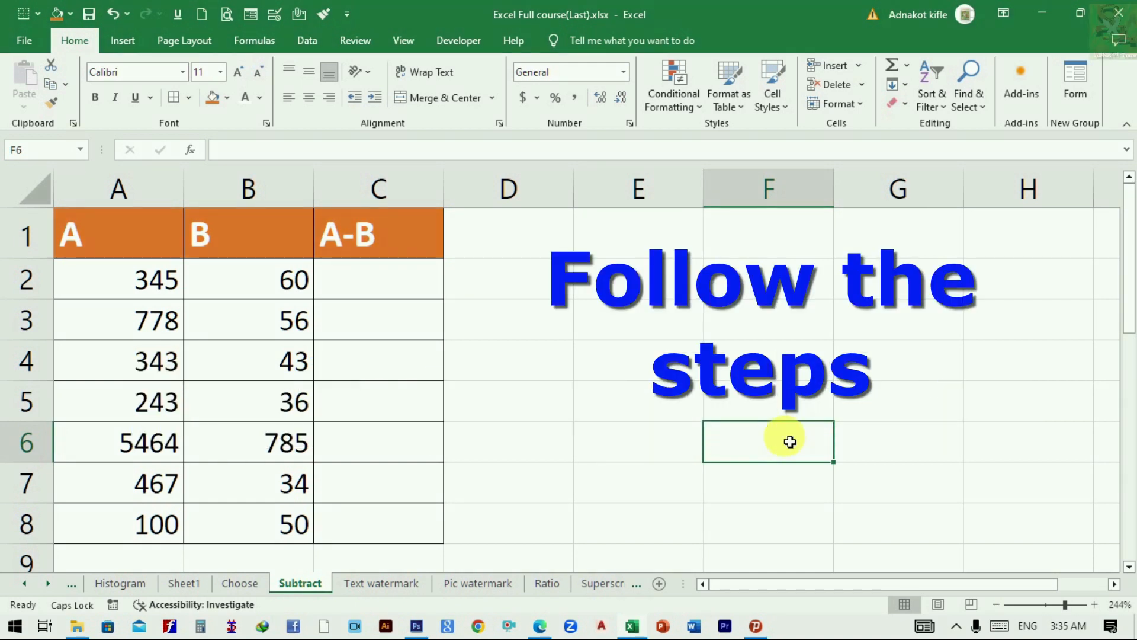
# - On the Subtract sheet, enter the formula =A2-B2 in cell C2 and fill it down the A-B column
pyautogui.click(398, 297)
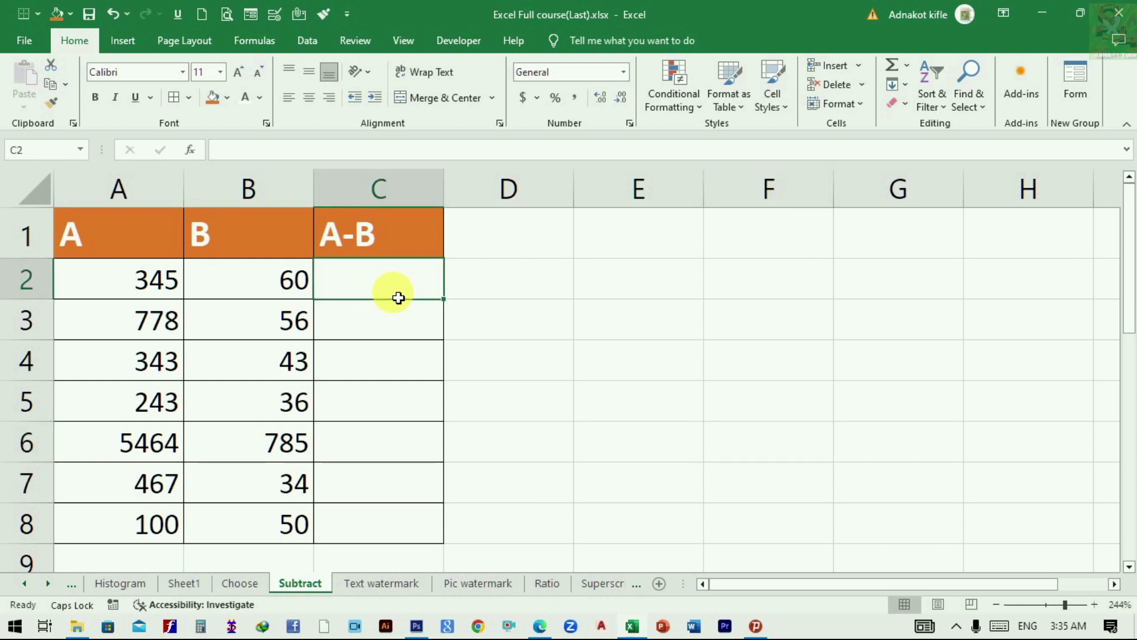
pyautogui.write('=')
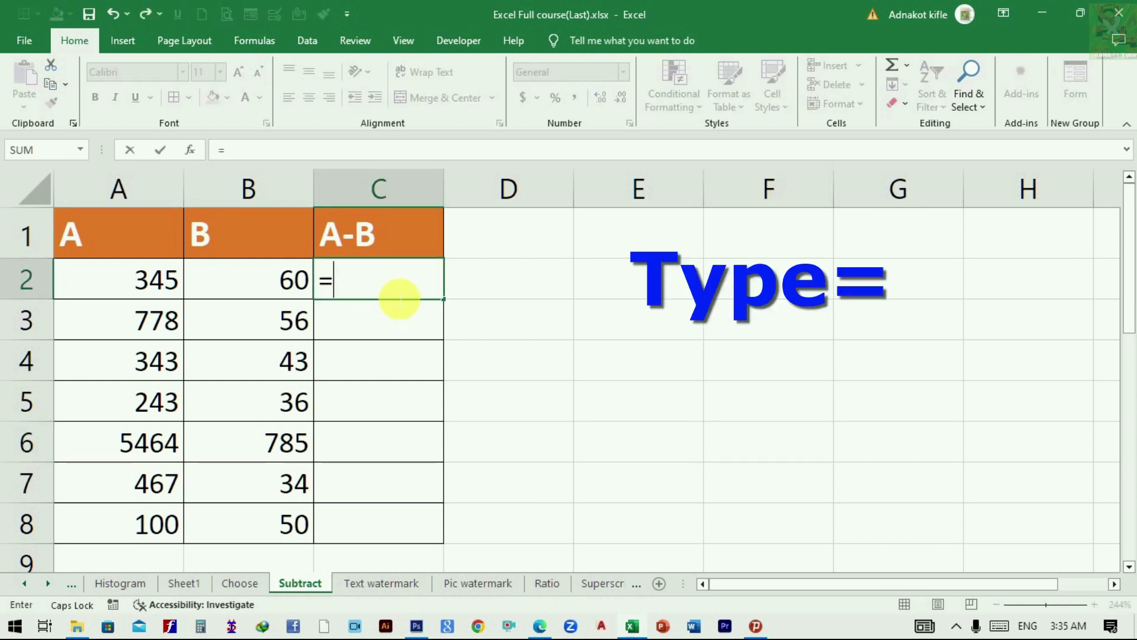
pyautogui.click(162, 286)
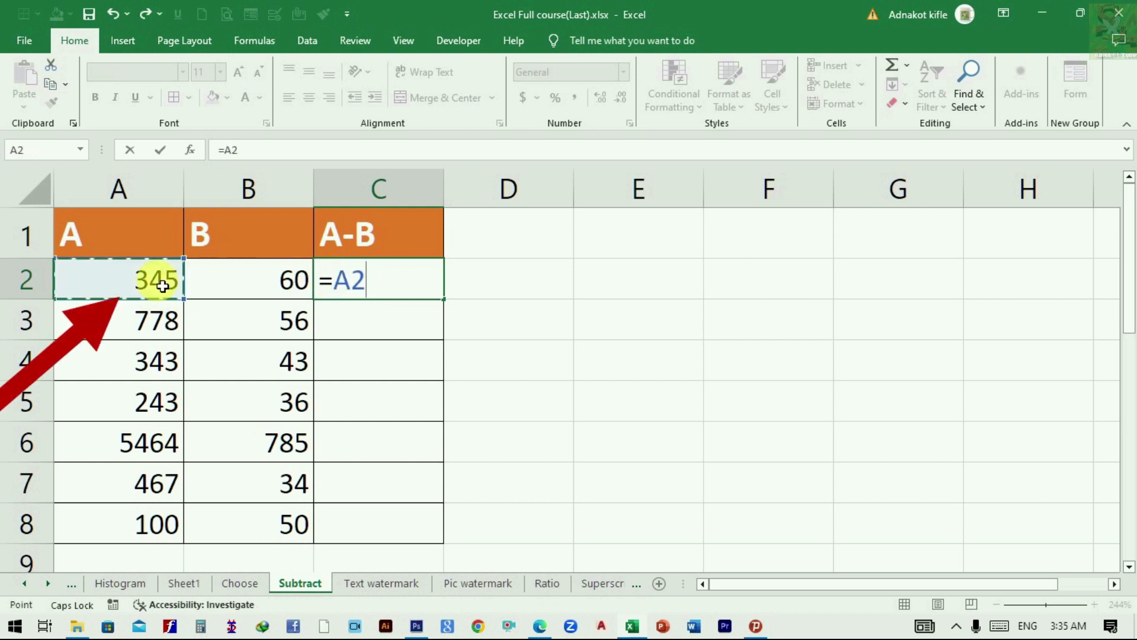
pyautogui.write('-')
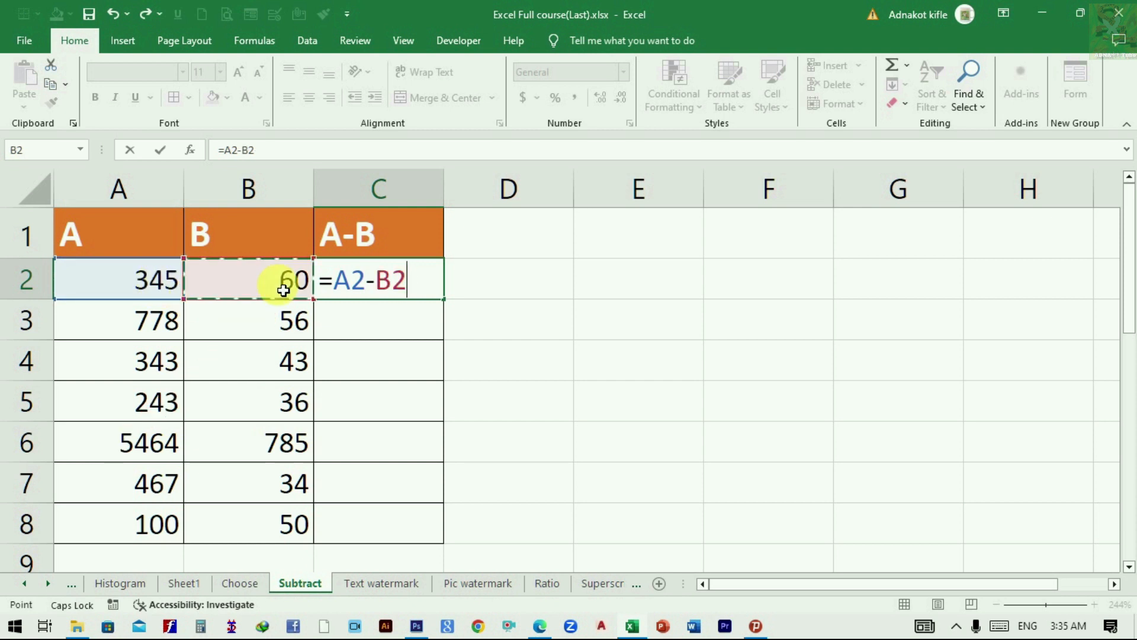
pyautogui.press('Return')
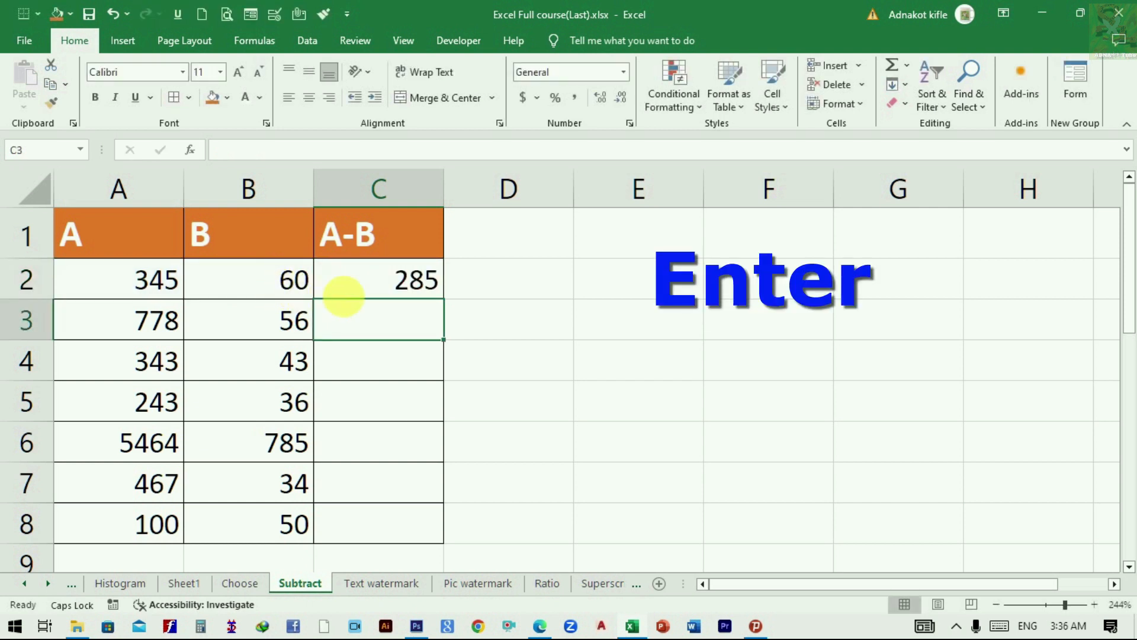
pyautogui.click(402, 292)
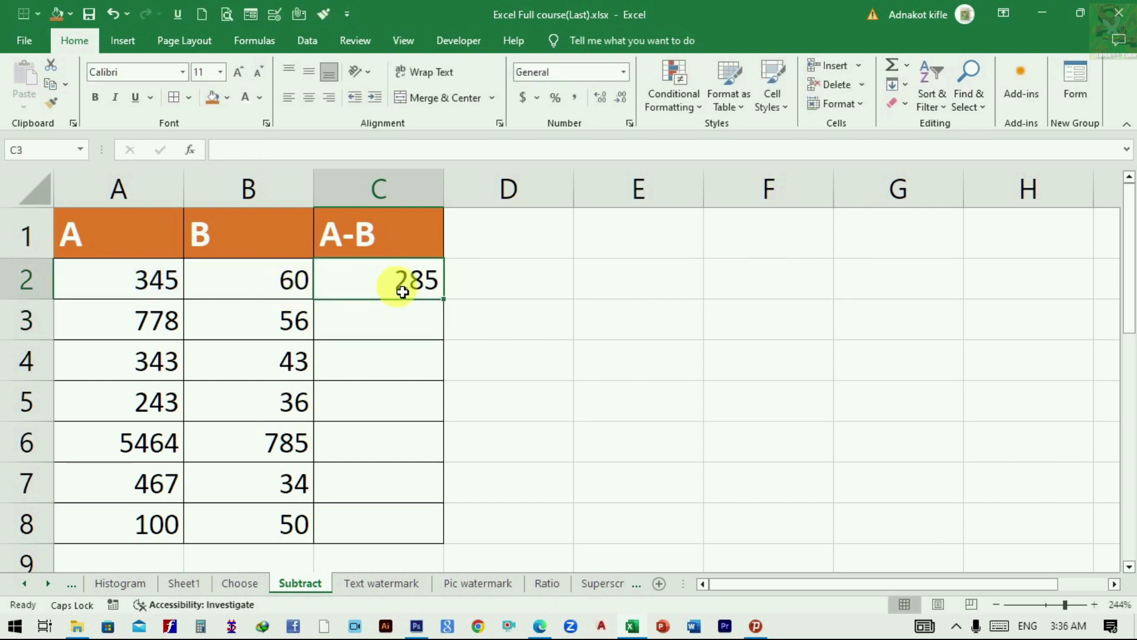
pyautogui.doubleClick(449, 305)
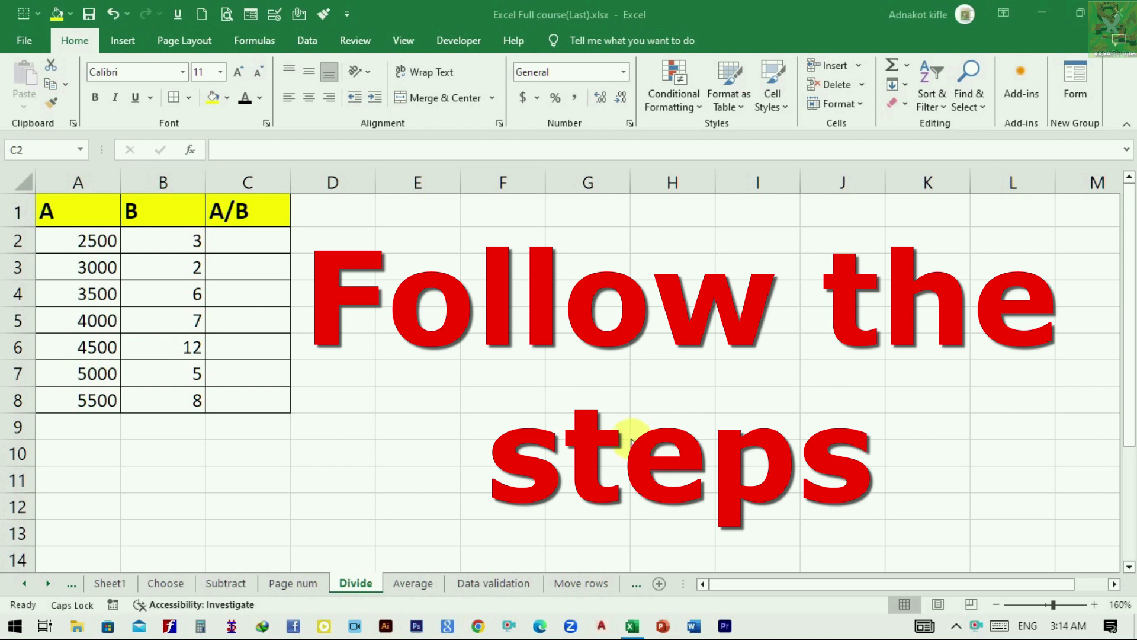
# - On the Divide sheet, enter the formula =A2/B2 in cell C2 under the A/B header
pyautogui.click(256, 247)
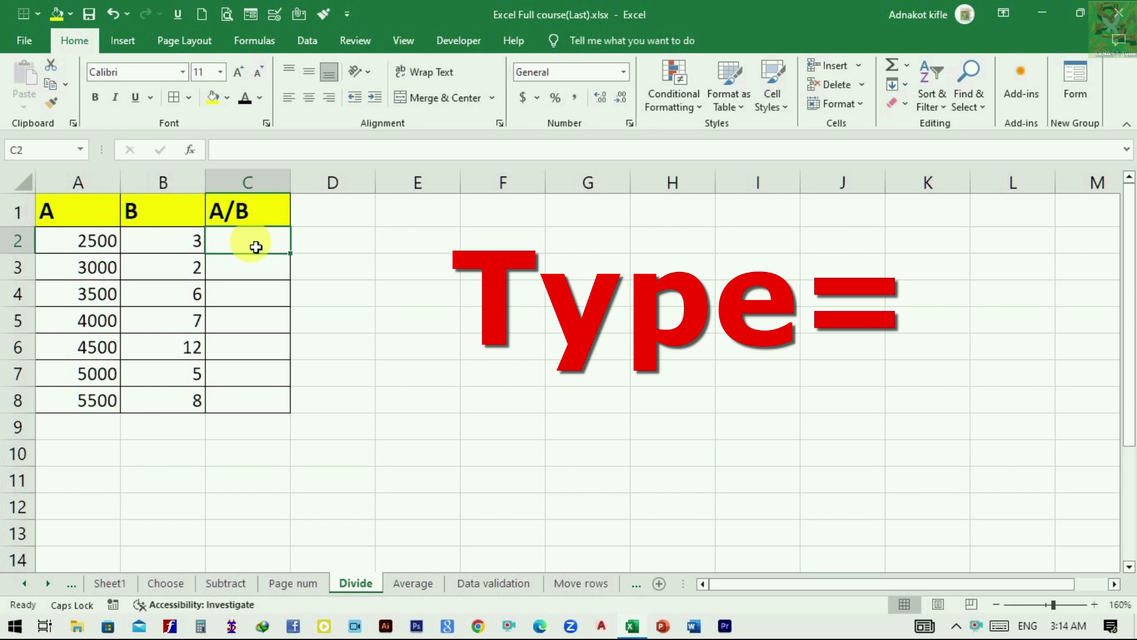
pyautogui.write('=')
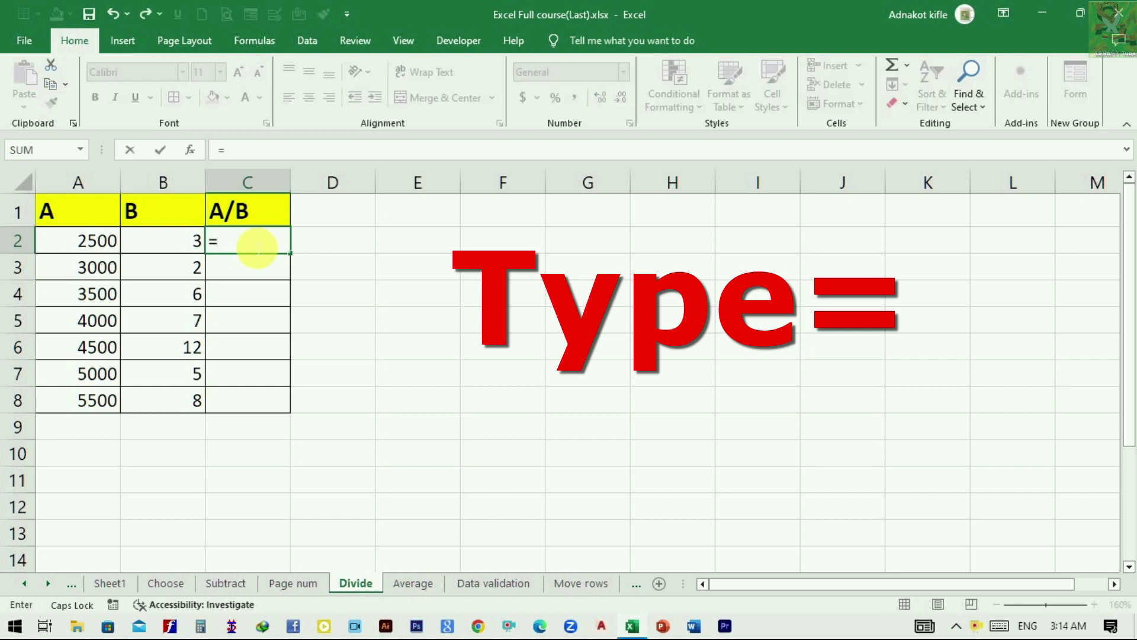
pyautogui.click(74, 244)
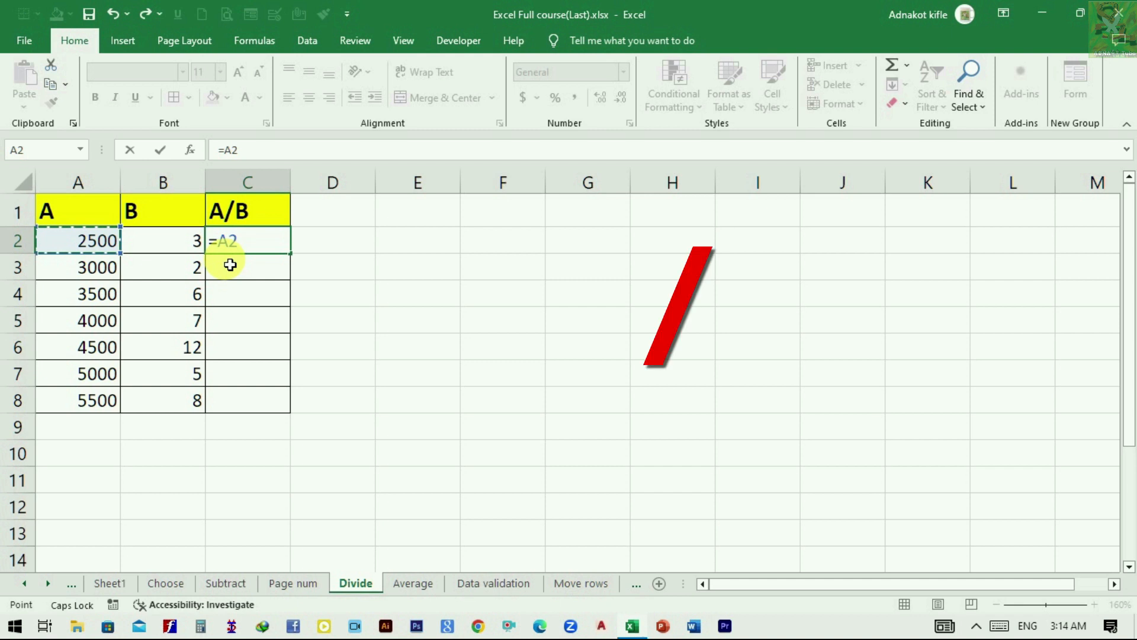
pyautogui.write('/')
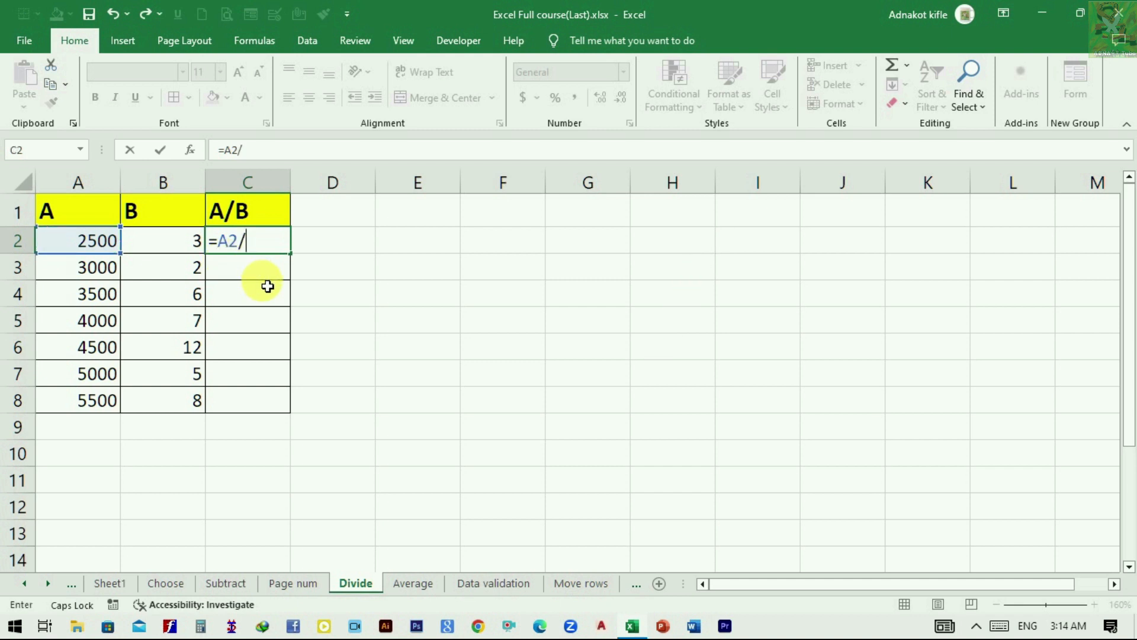
pyautogui.click(201, 250)
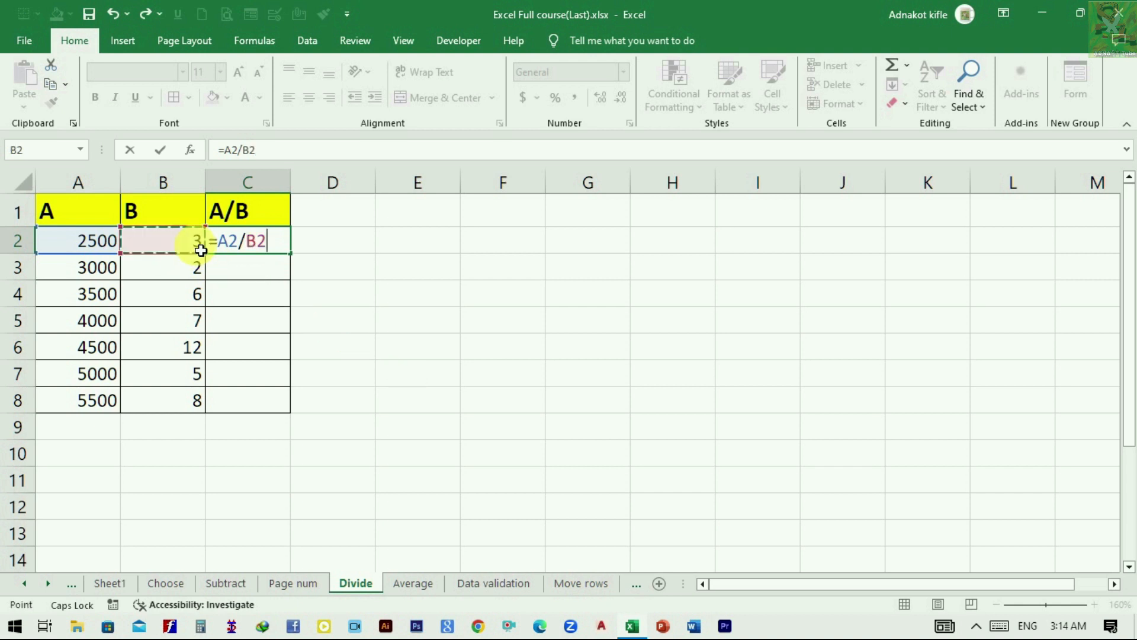
pyautogui.press('Return')
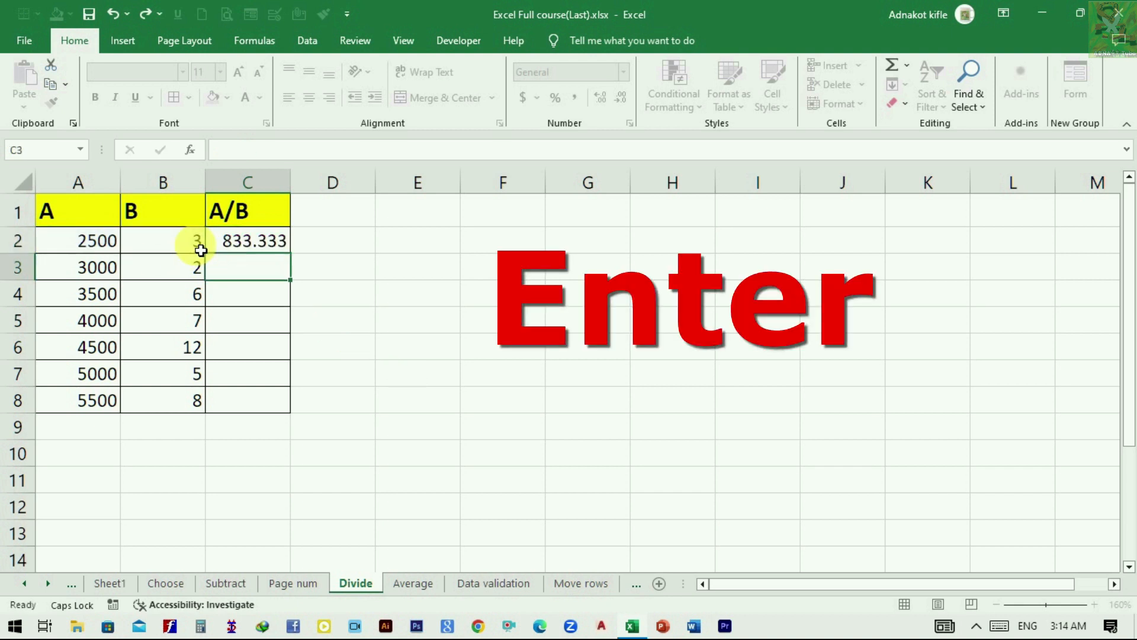
# - Copy the division formula from C2 down through C8 and deselect the range
pyautogui.click(289, 251)
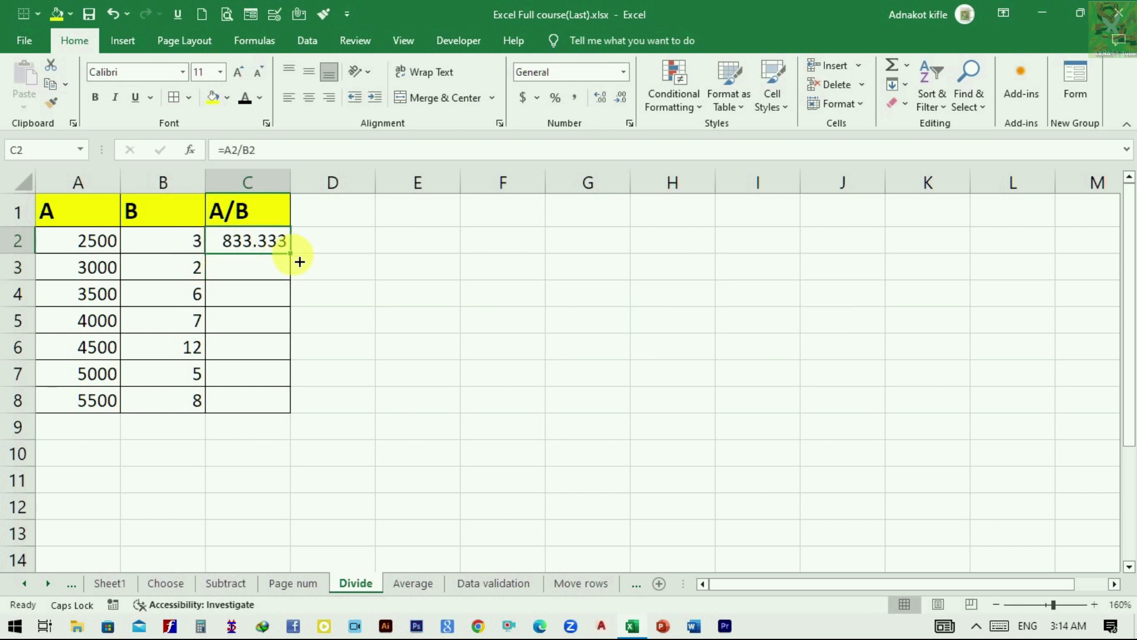
pyautogui.moveTo(300, 261); pyautogui.dragTo(293, 425)
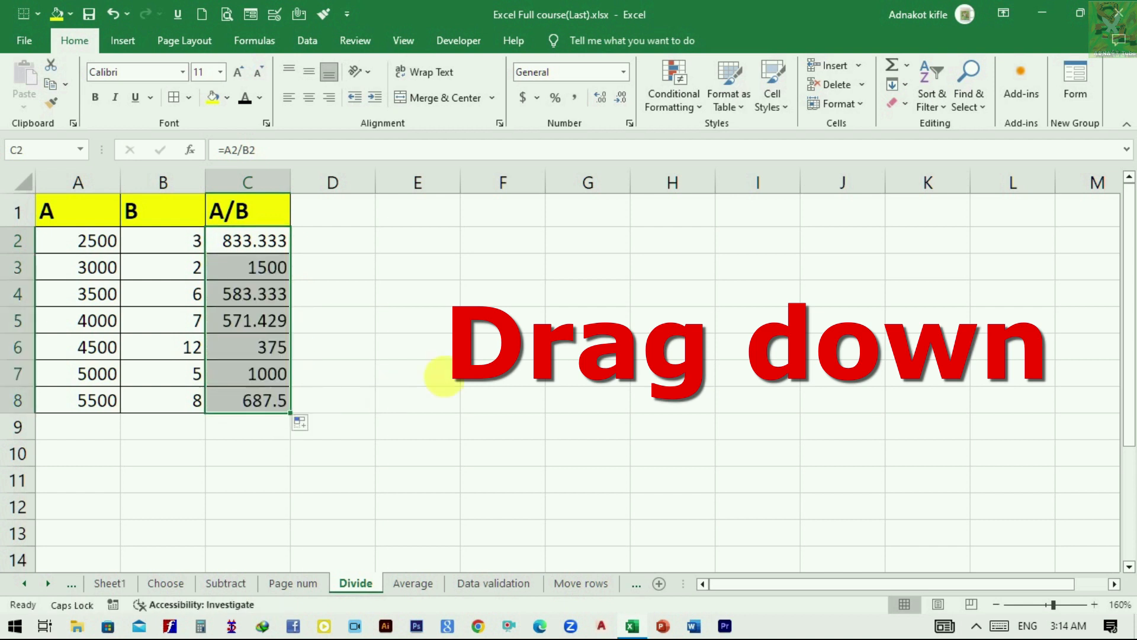
pyautogui.click(497, 348)
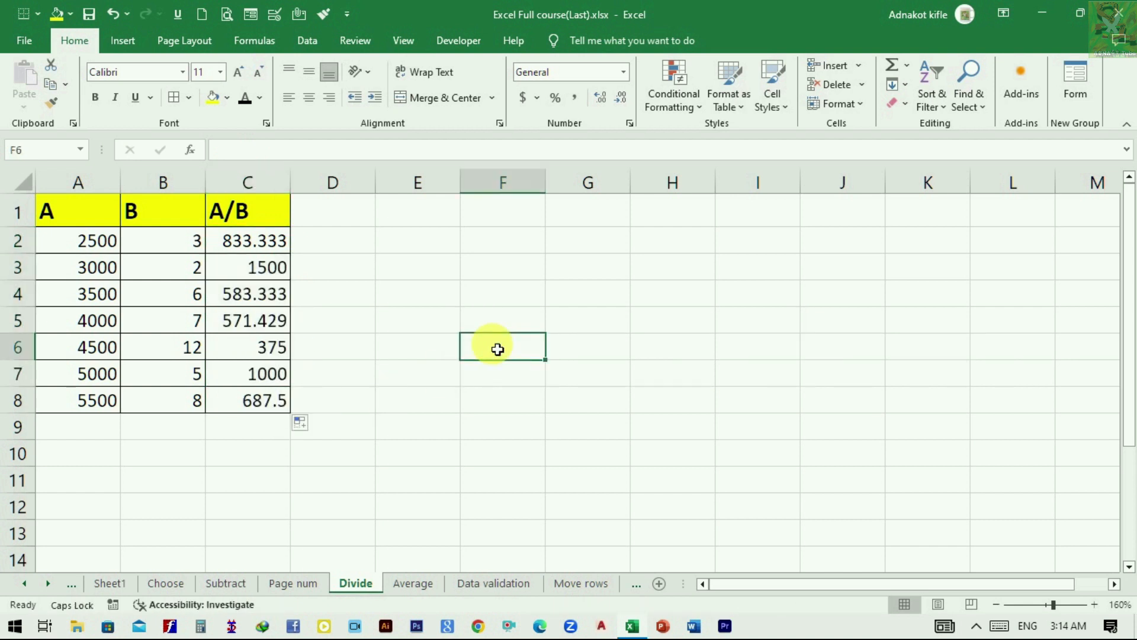